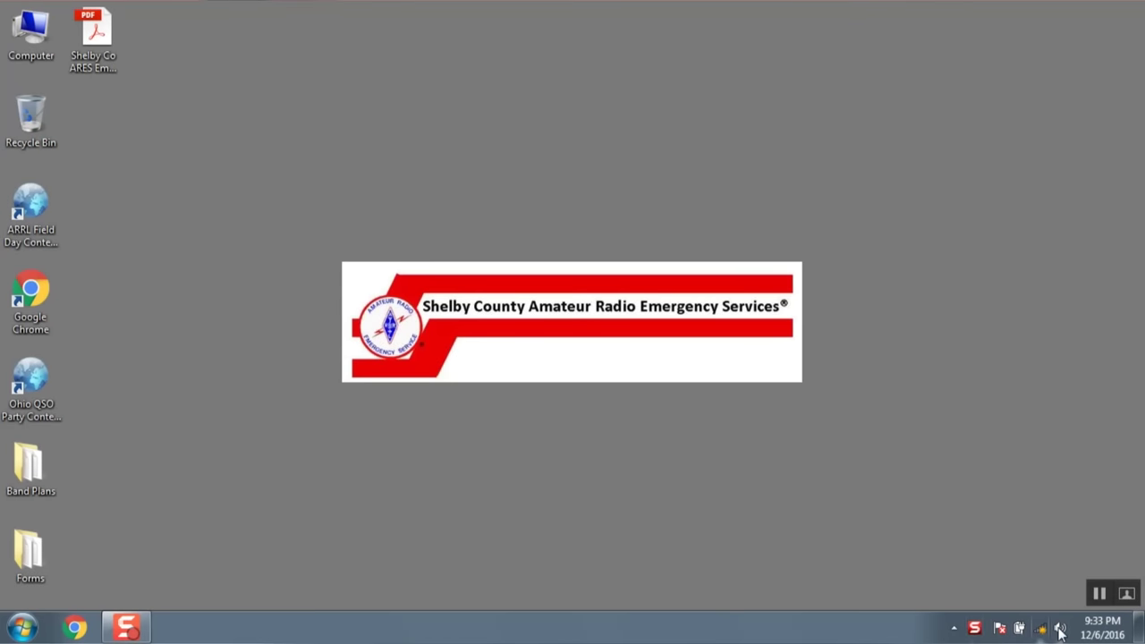
Open the Windows playback devices settings and move the Sound dialog toward the middle of the desktop
click(1061, 630)
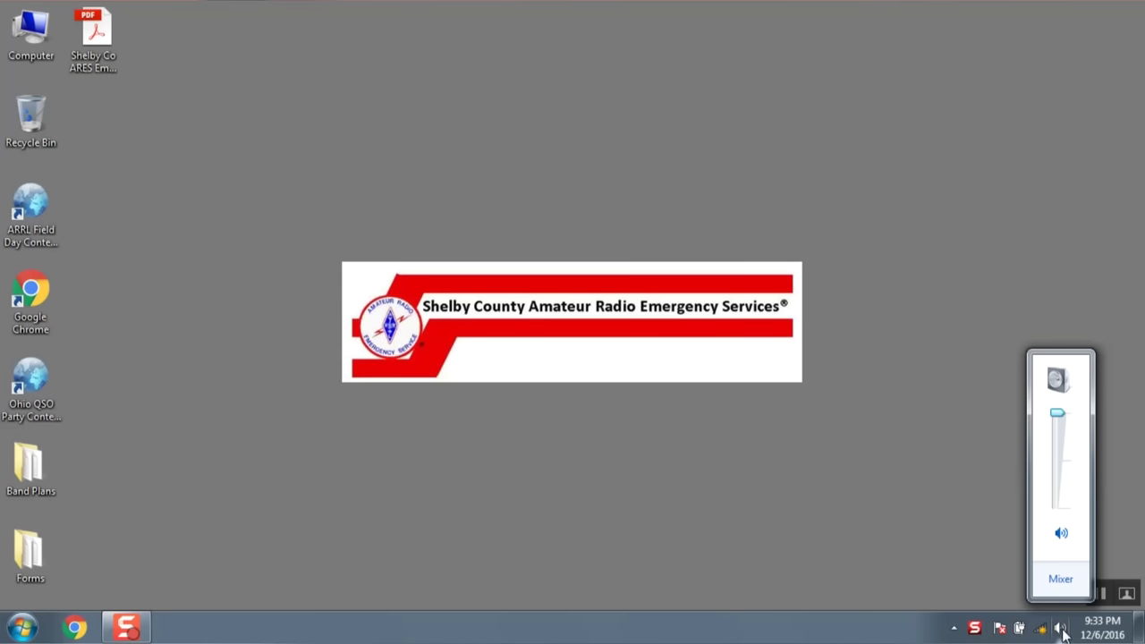
click(1063, 632)
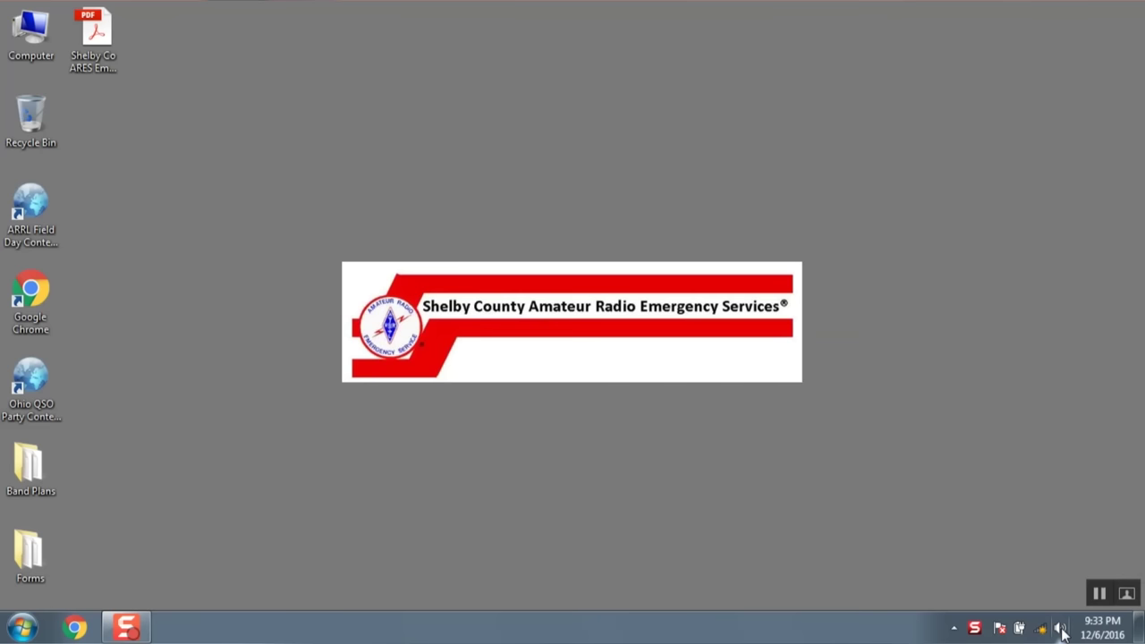
right_click(1063, 631)
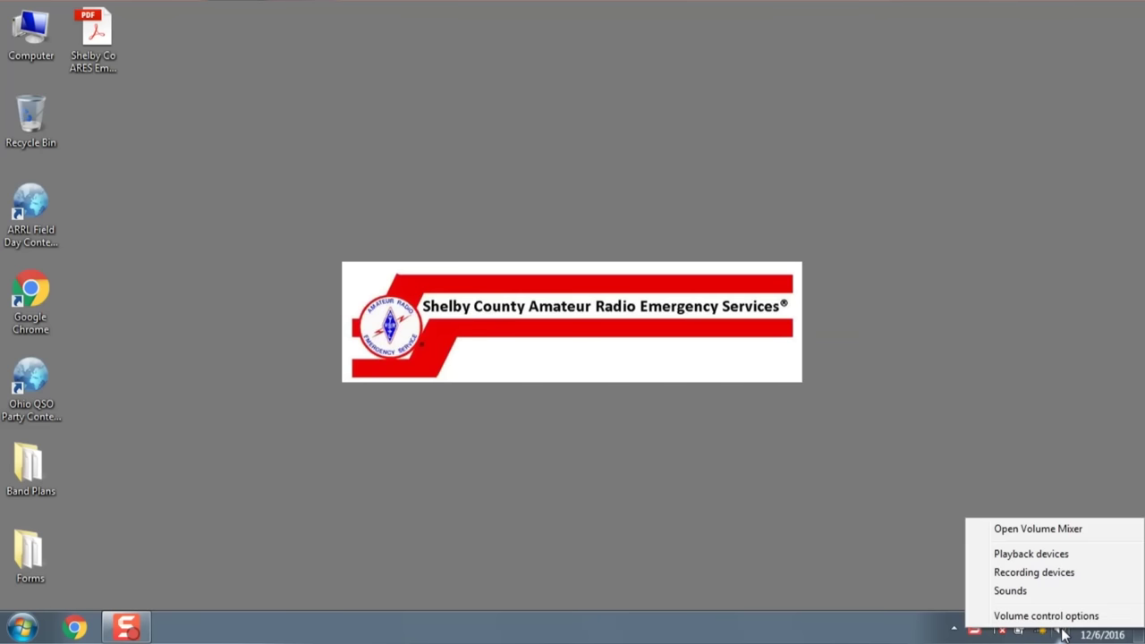
click(1031, 555)
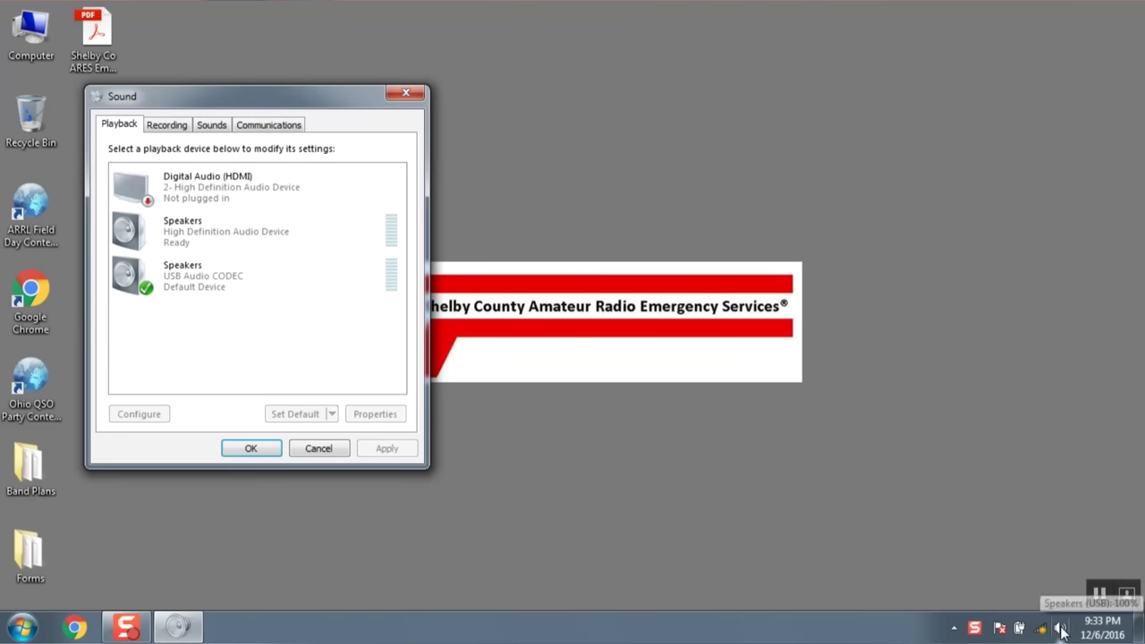
drag(236, 93, 574, 122)
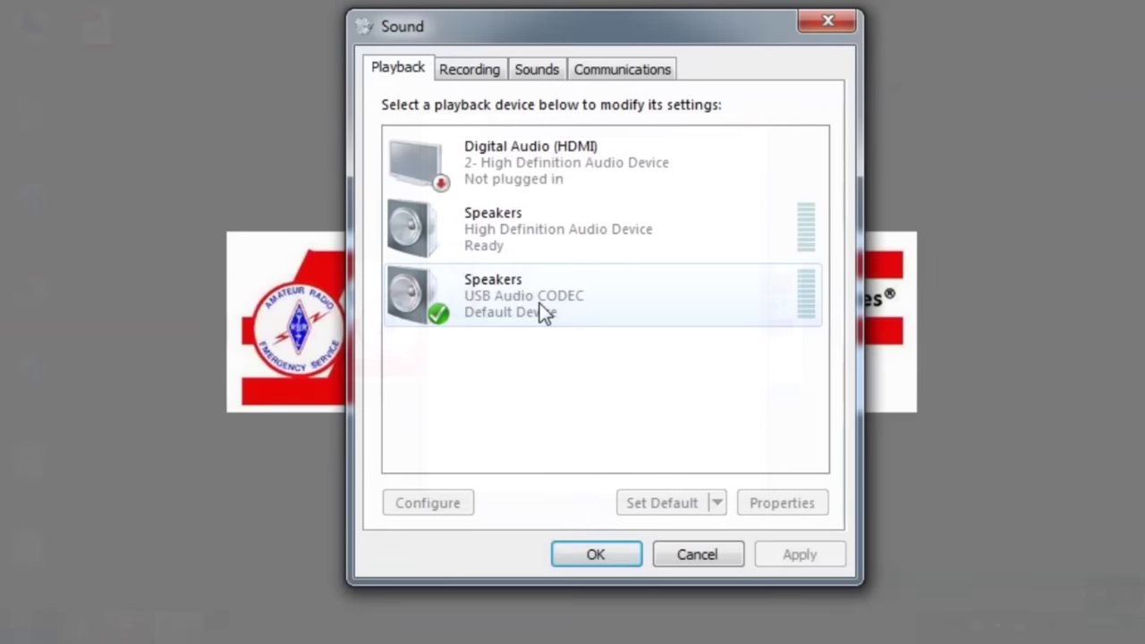
Check the USB Audio CODEC entries among the playback and recording devices
click(540, 303)
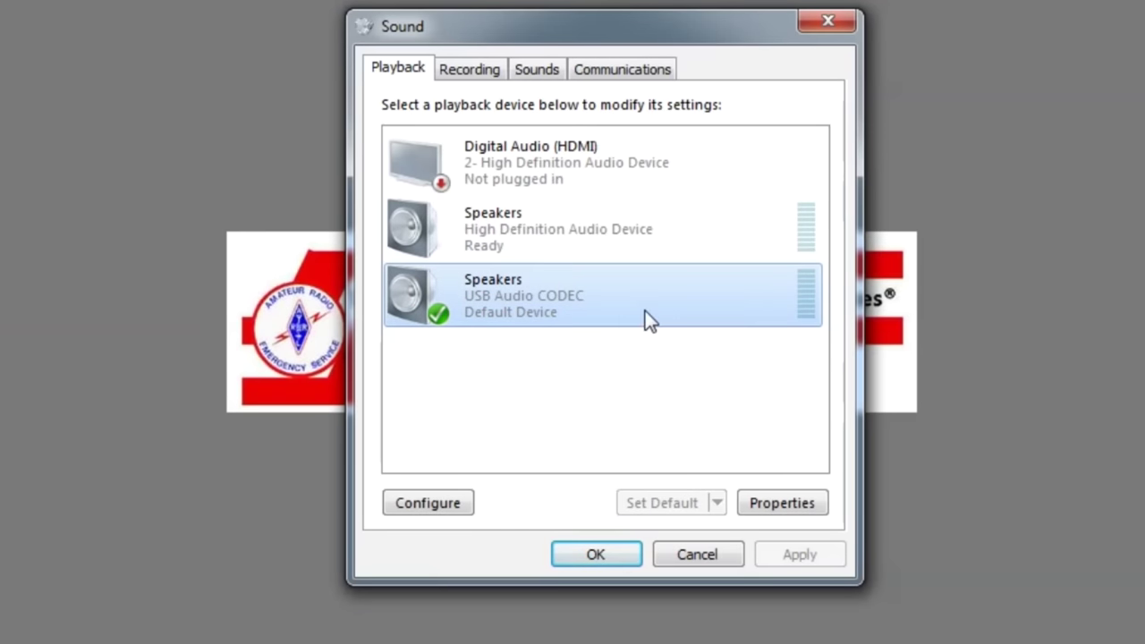
click(472, 70)
click(478, 306)
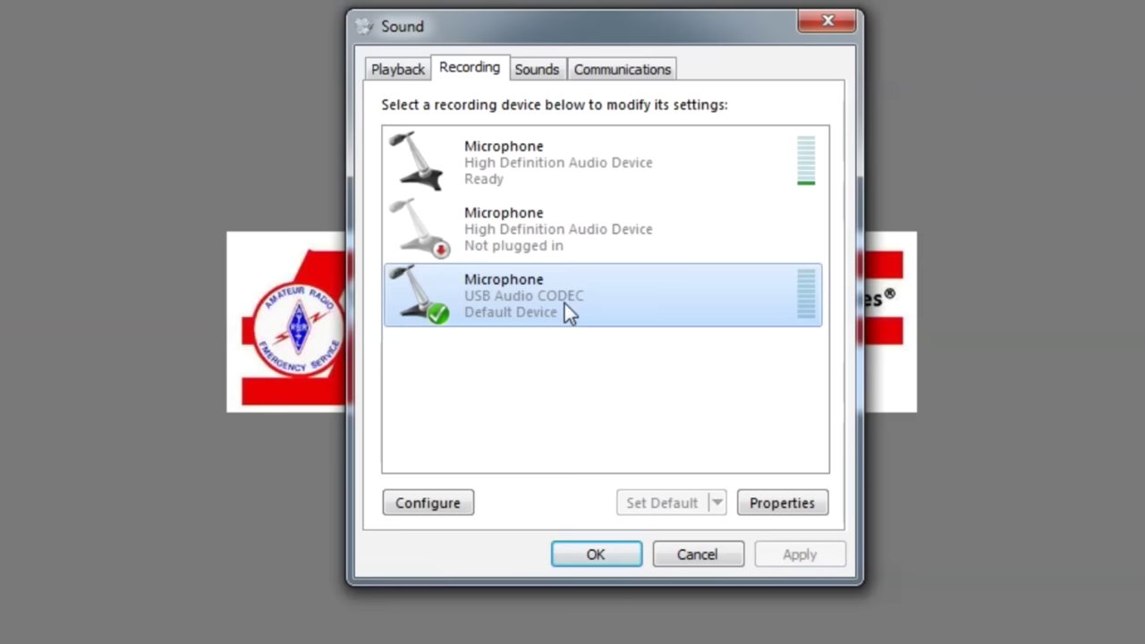
Make the High Definition Audio Device speakers the default playback device
click(409, 70)
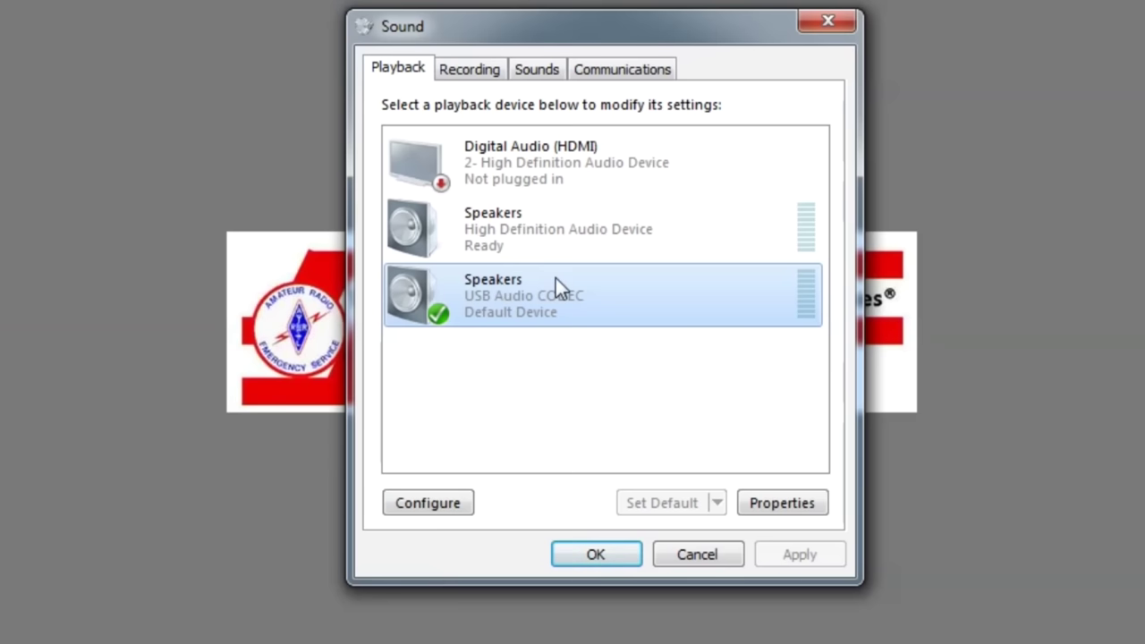
click(559, 229)
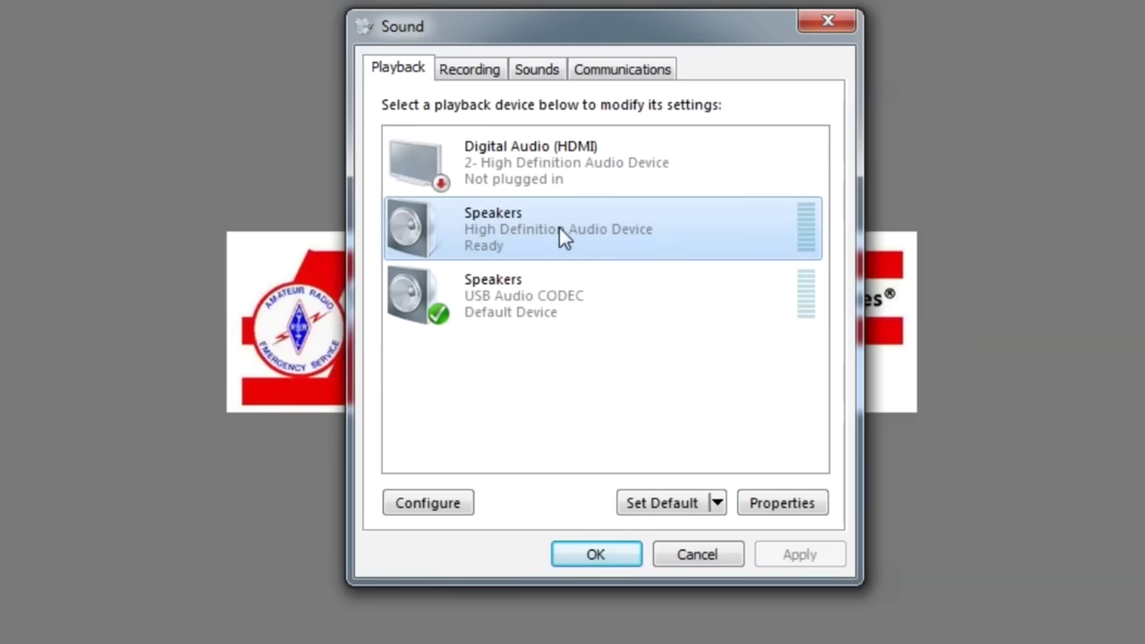
click(657, 504)
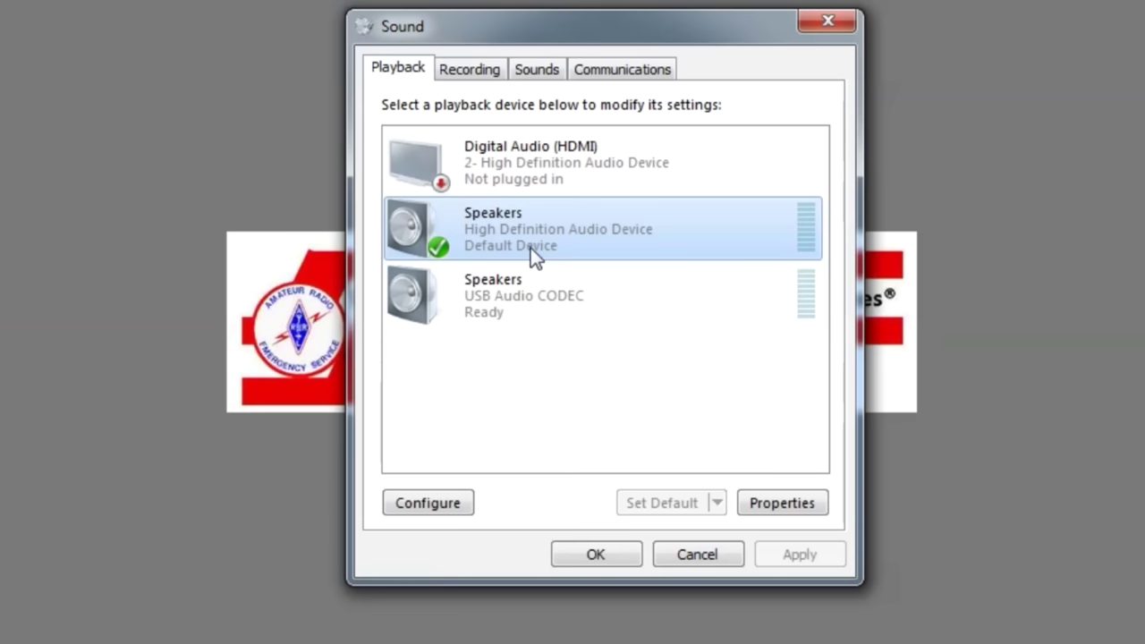
Make the plugged-in High Definition Audio Device microphone the default recording device
click(472, 70)
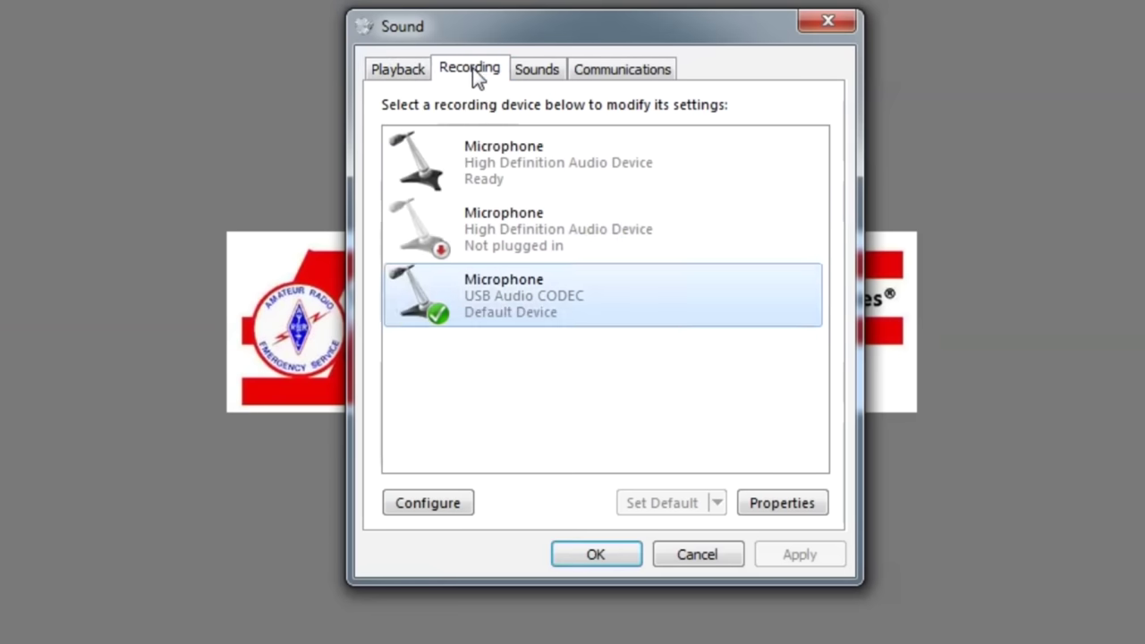
click(539, 173)
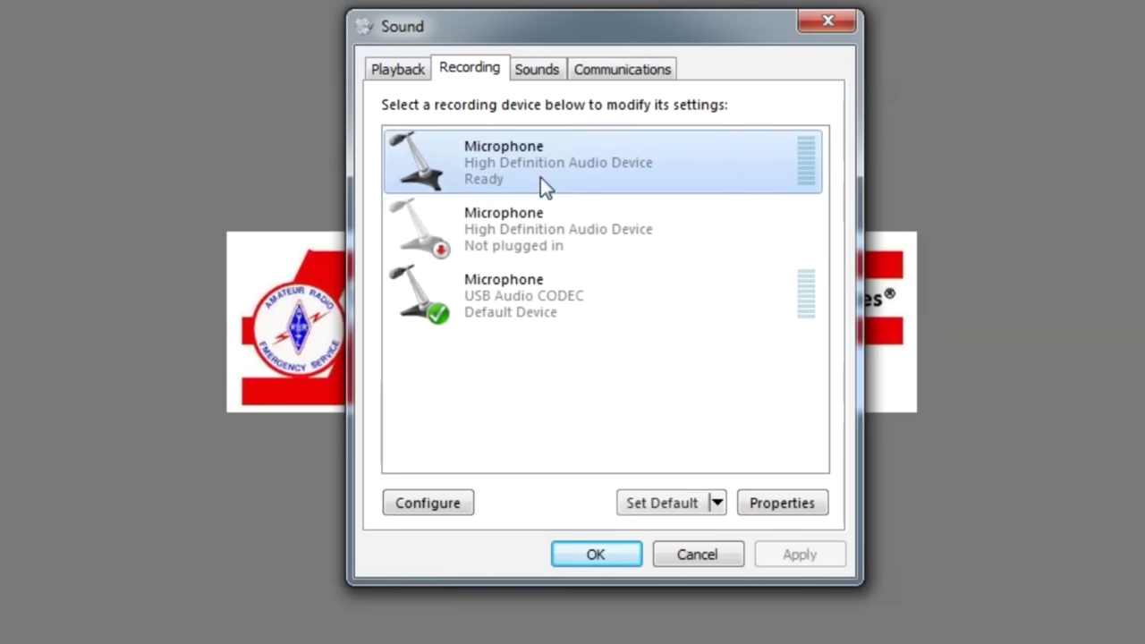
click(675, 504)
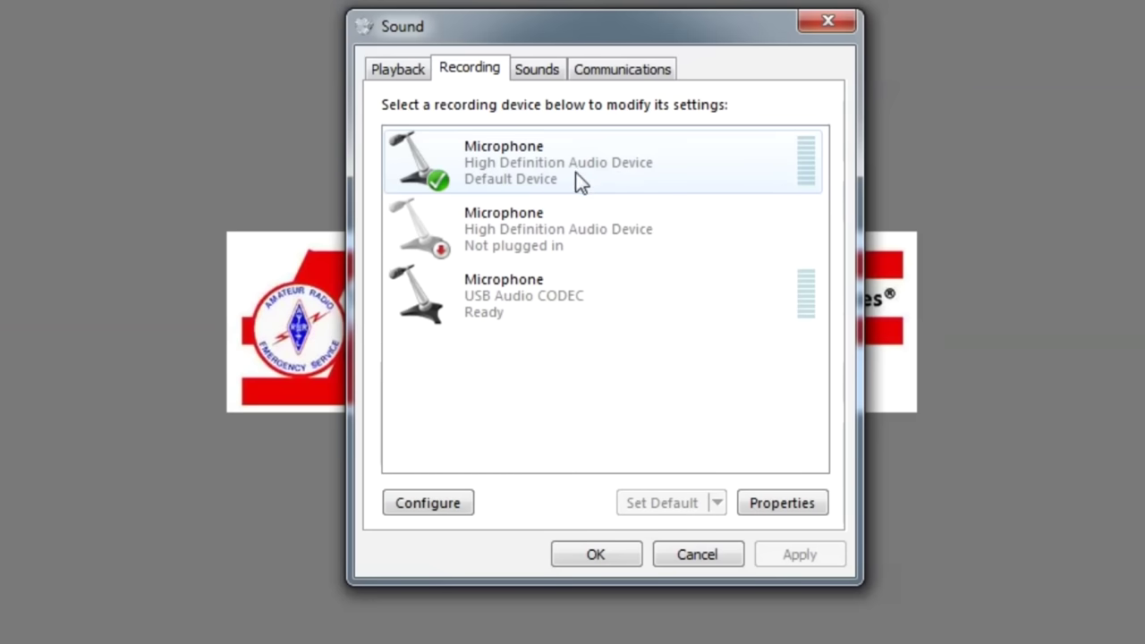
Review the default and USB Audio CODEC device statuses for both recording and playback
click(503, 313)
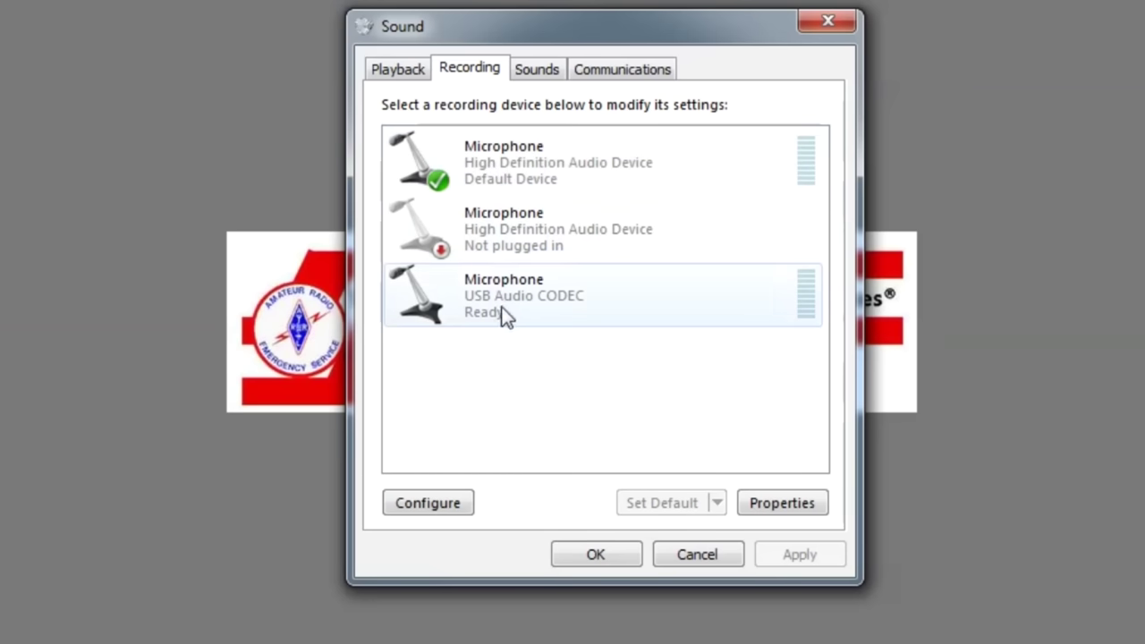
click(398, 70)
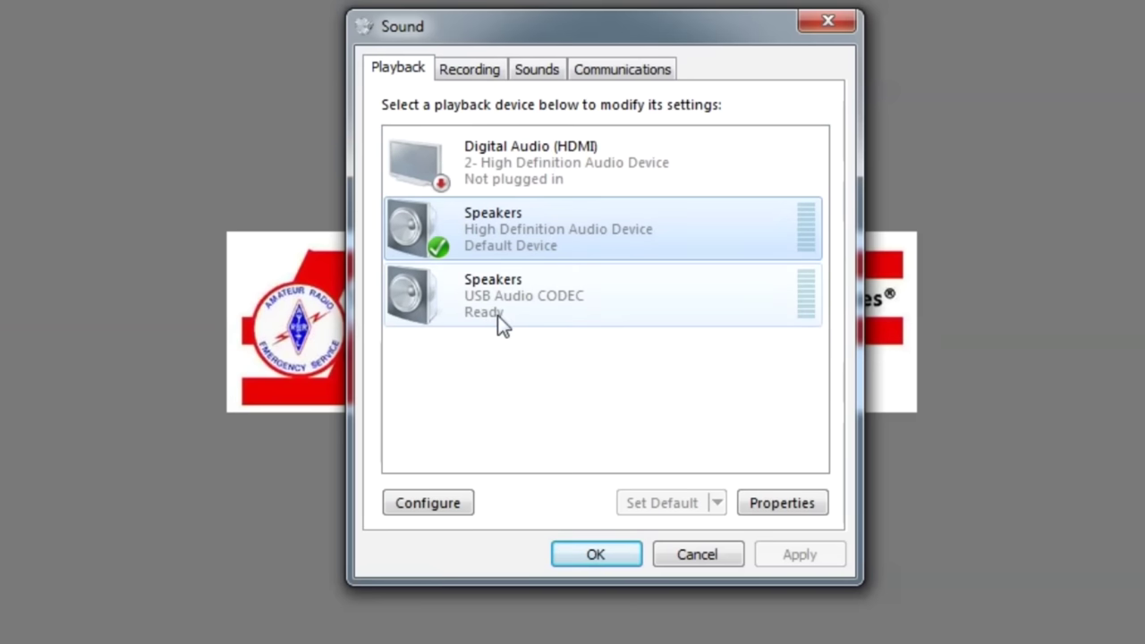
click(467, 69)
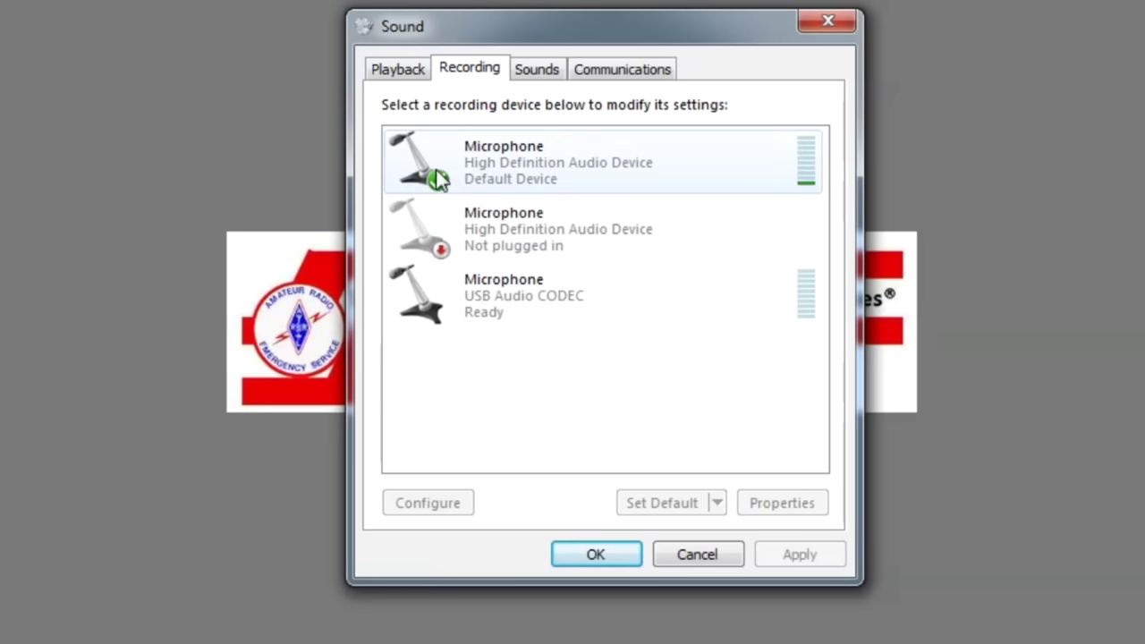
click(408, 74)
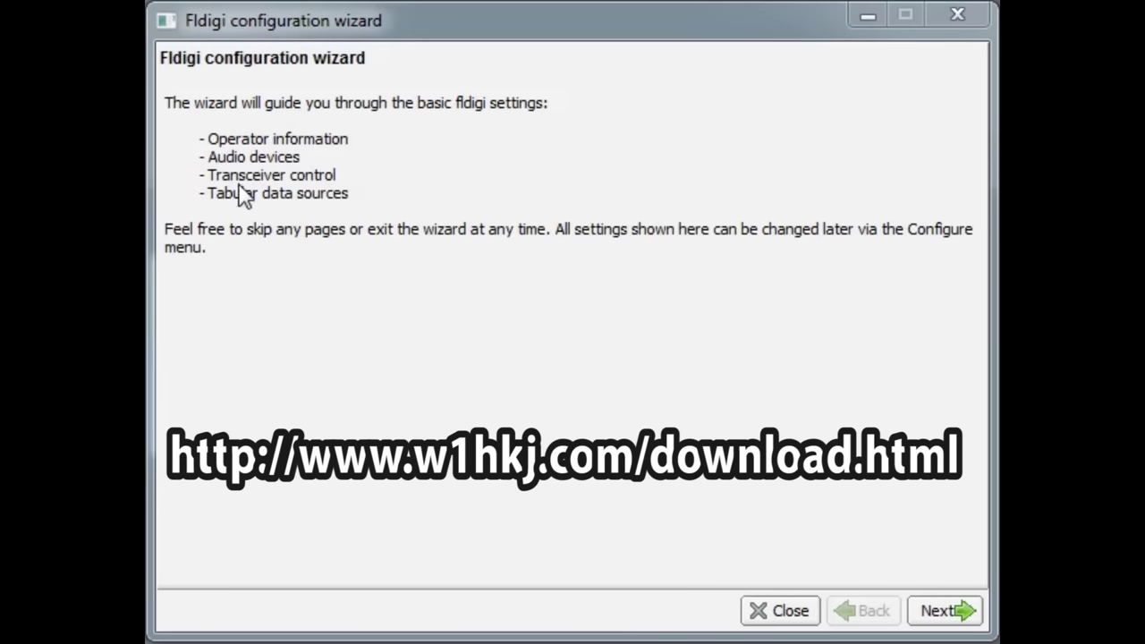
Advance the Fldigi configuration wizard to the operator information and enter the station's callsign and the operator's name
click(964, 611)
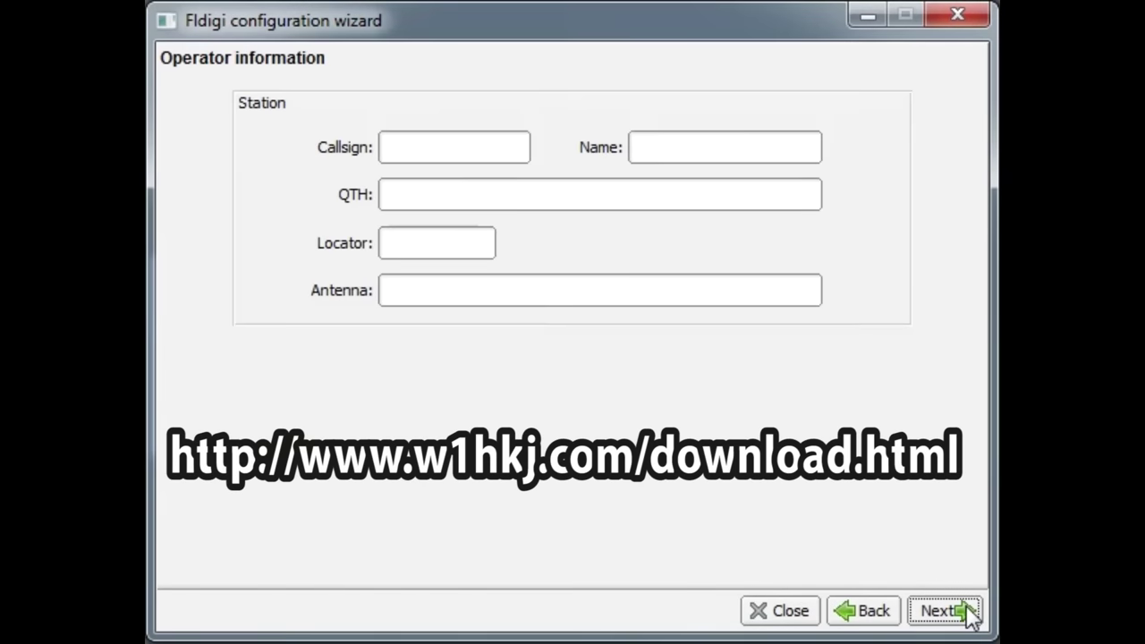
click(453, 149)
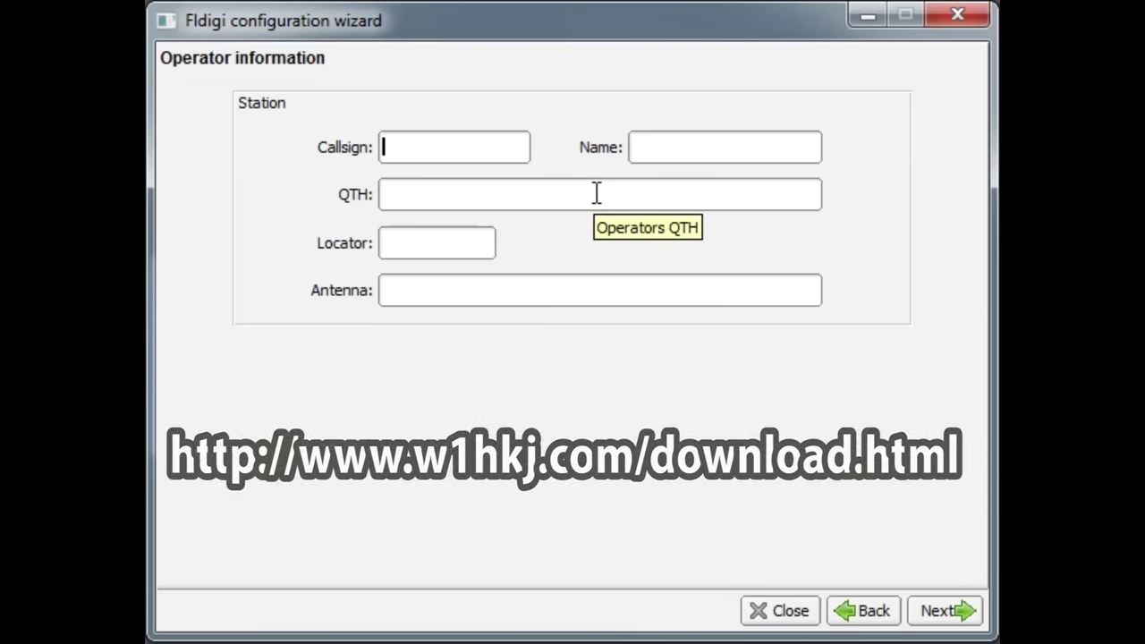
text(K8)
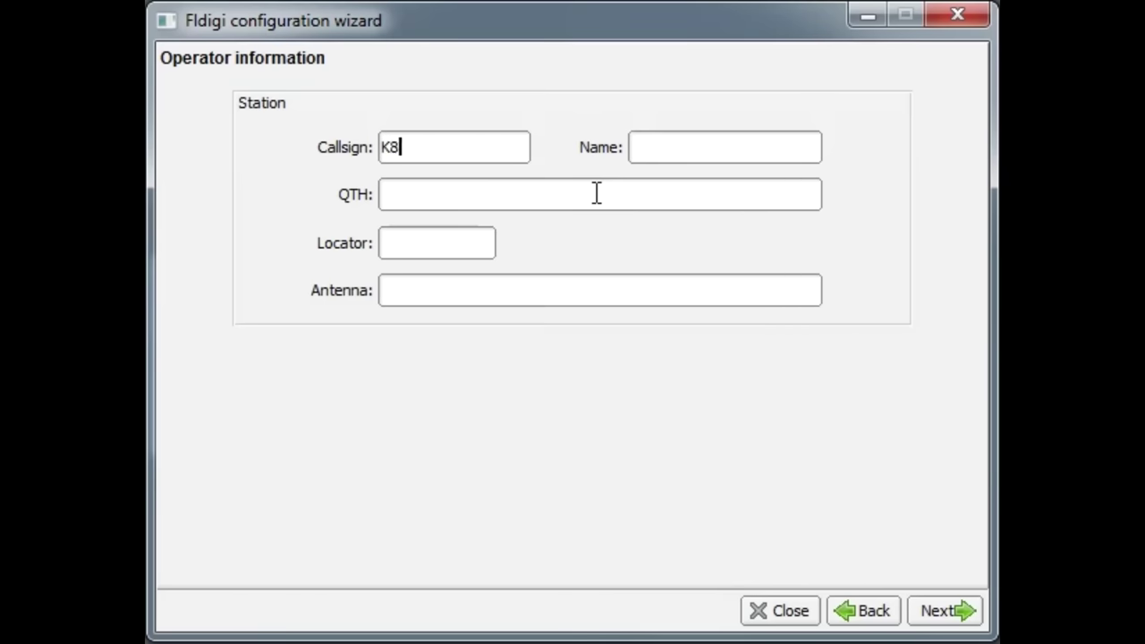
text(ZUK)
key(Tab)
text(Nick Zircher)
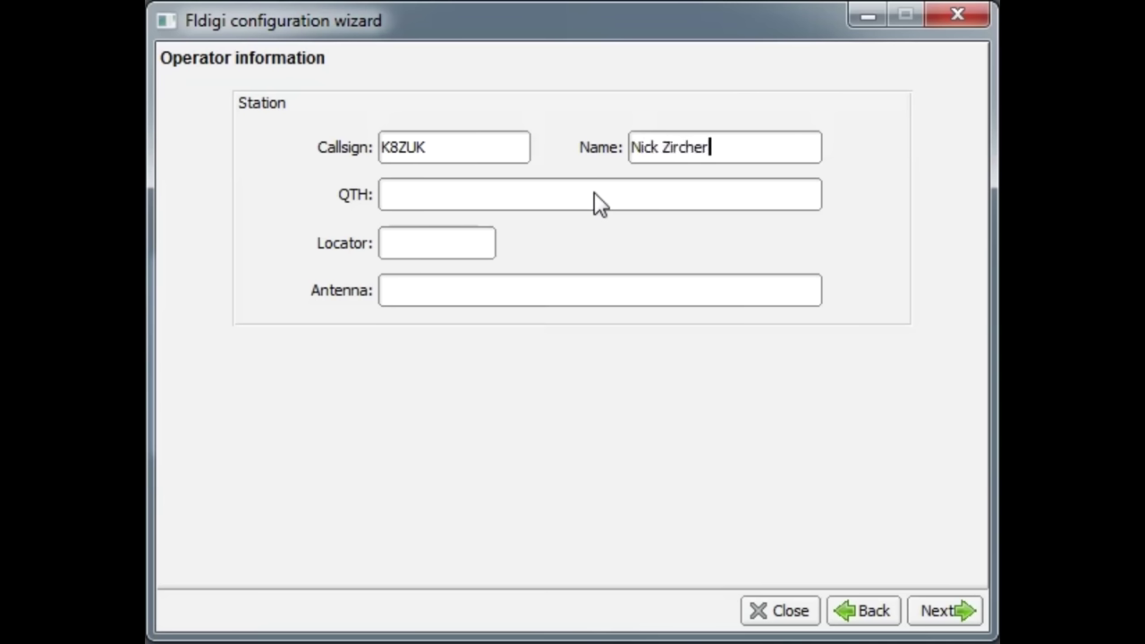
Enter the station's QTH location, skip the locator, and describe the antenna as "Mobile mounted to tripod"
key(Tab)
text(Fort Loramie, OH  45845)
key(Tab)
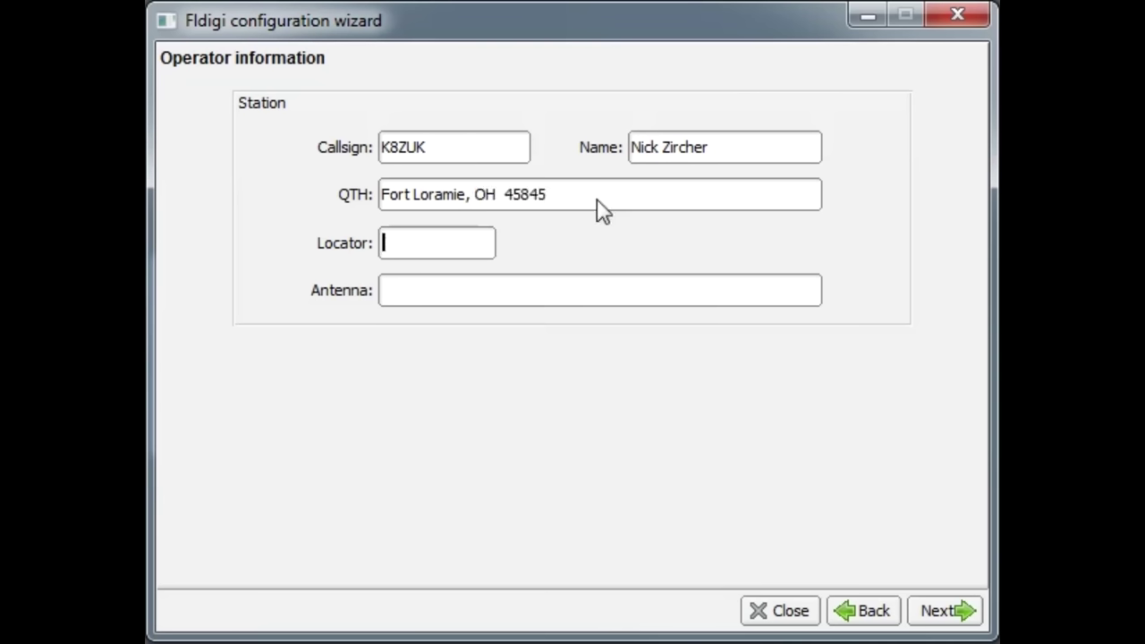
key(Tab)
text(Mobile mounted to tripod)
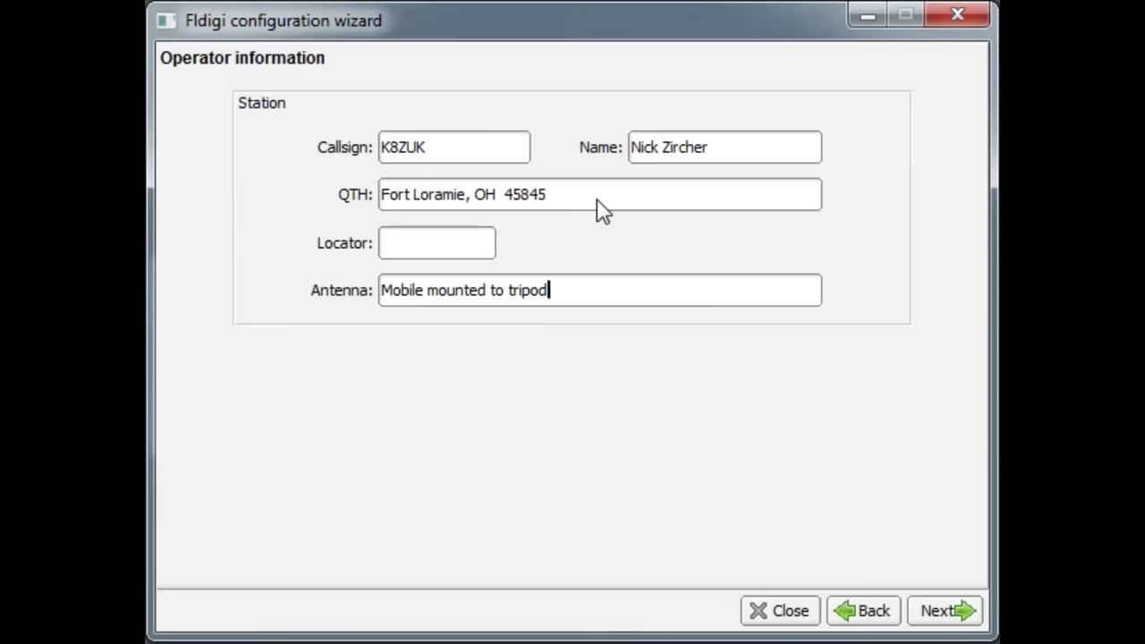
Enable PortAudio in the wizard's audio devices, with Microphone (USB Audio CODEC) for capture and Speakers (USB Audio CODEC) for playback
click(960, 611)
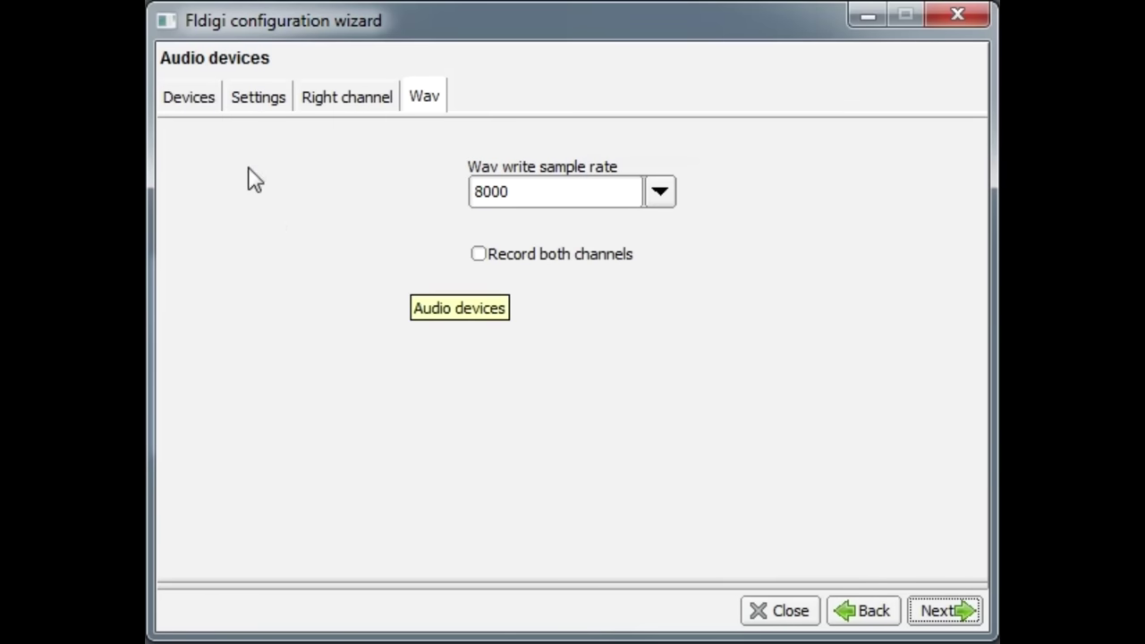
click(176, 100)
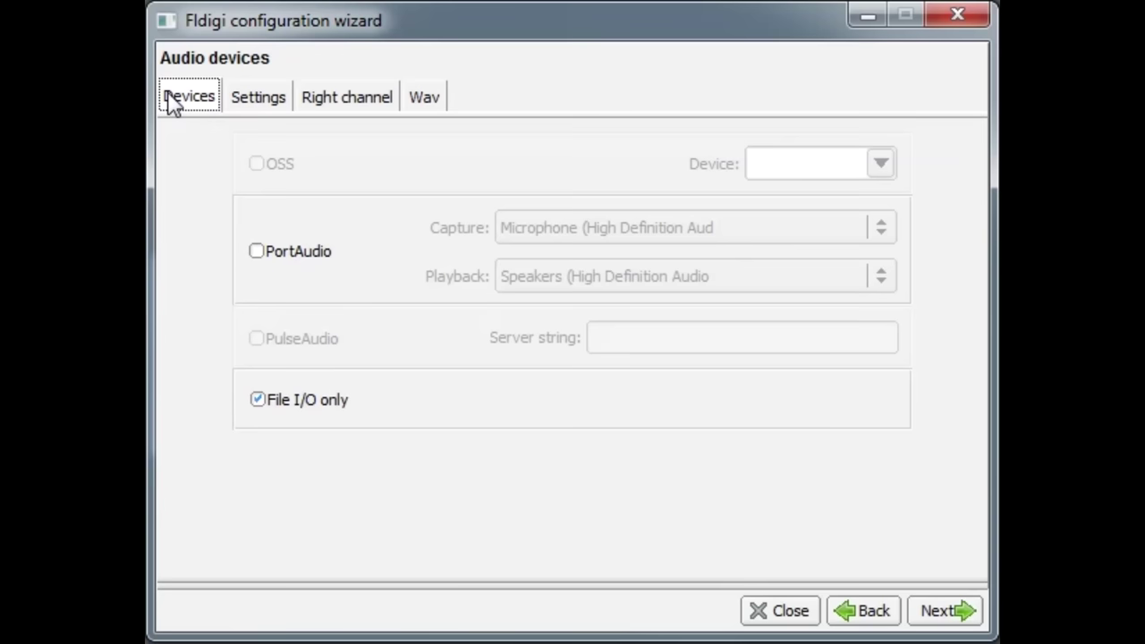
click(256, 252)
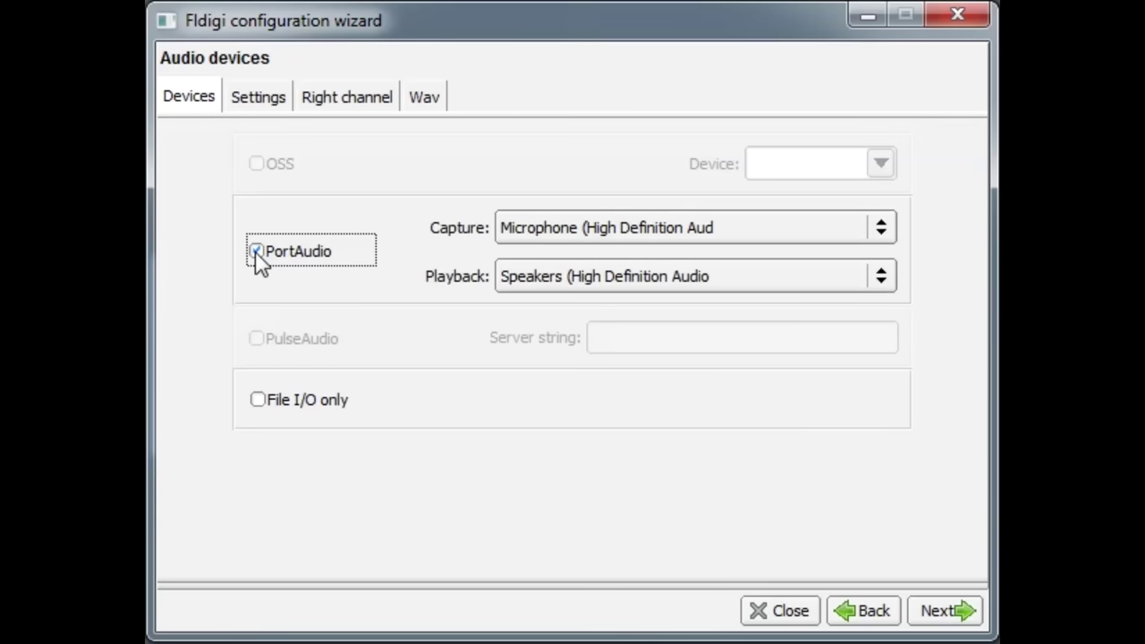
click(804, 234)
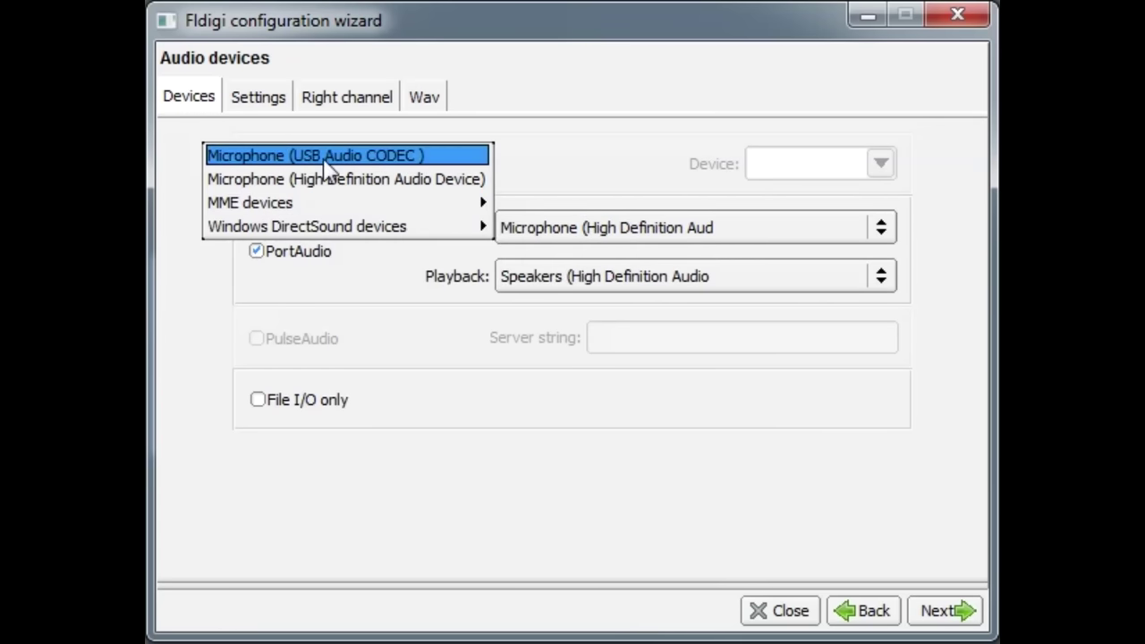
click(347, 165)
click(690, 278)
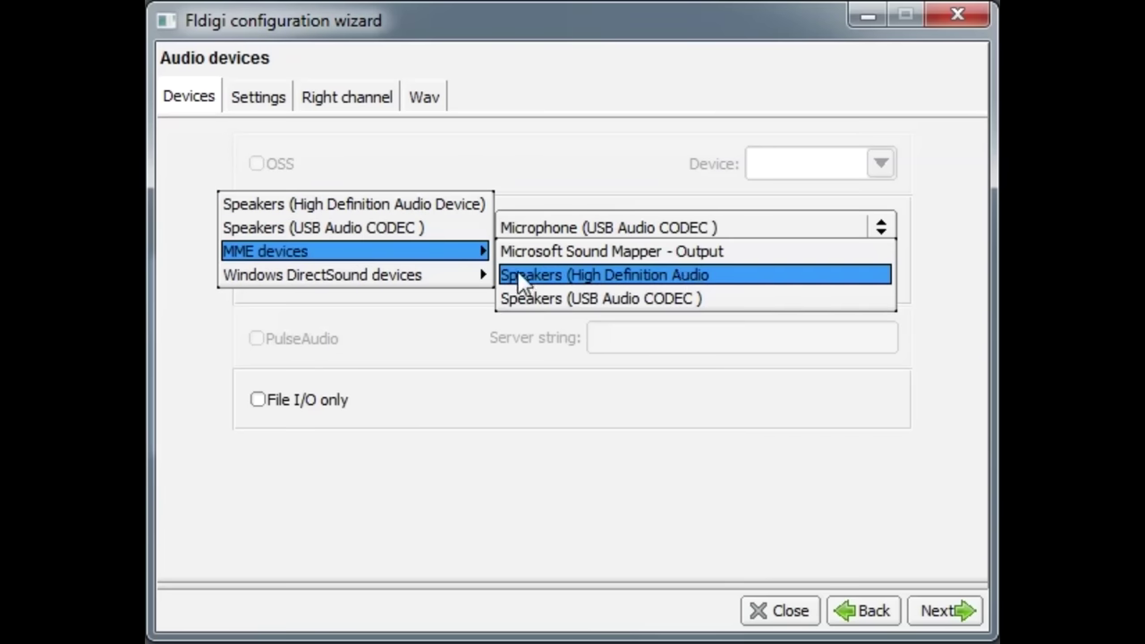
click(370, 231)
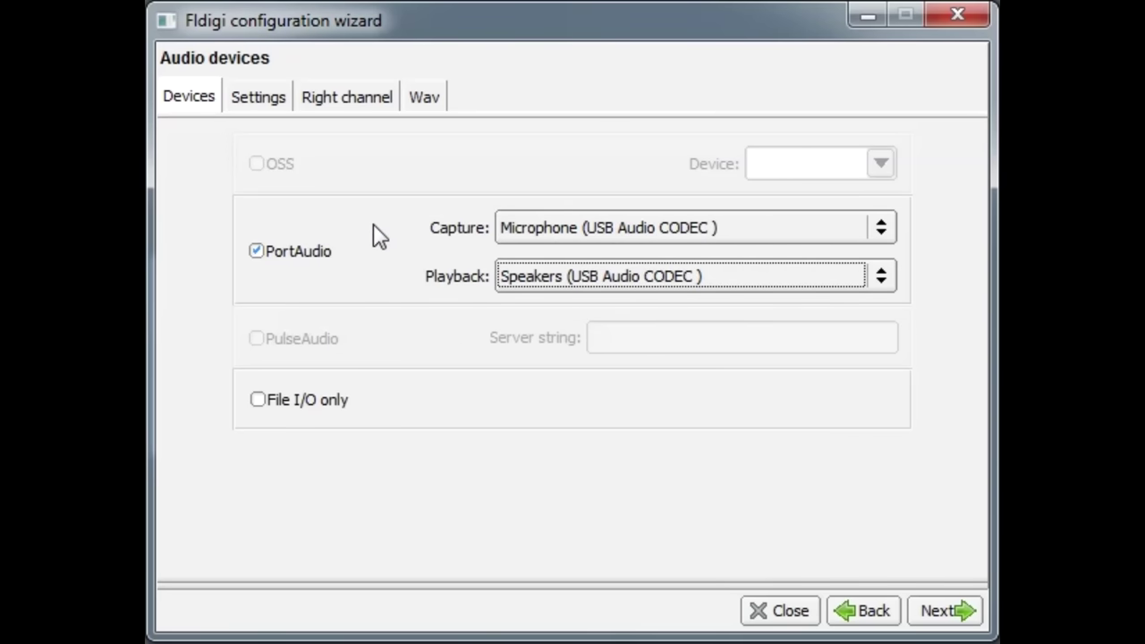
Enable the transmit modem signal on left and right channels, and continue the wizard to transceiver control
click(328, 105)
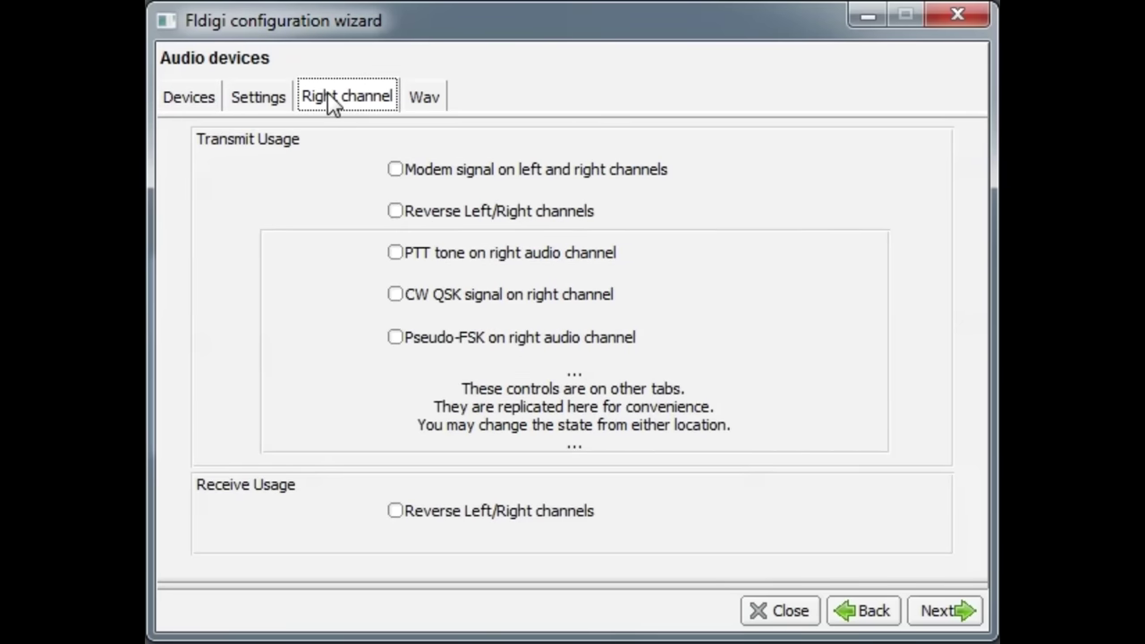
click(400, 176)
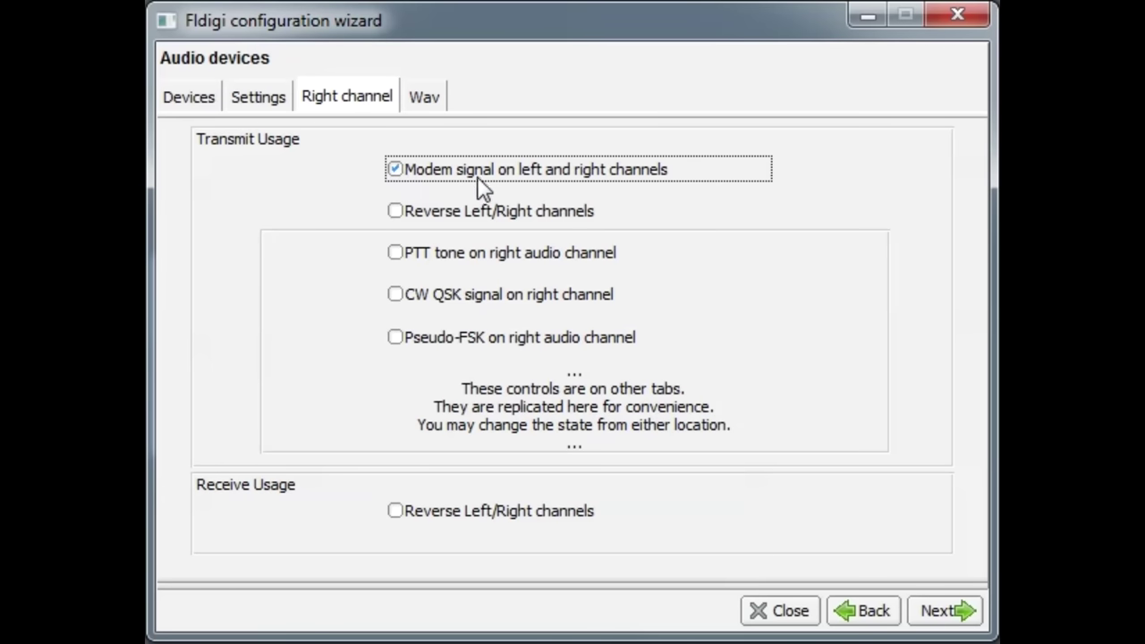
click(187, 100)
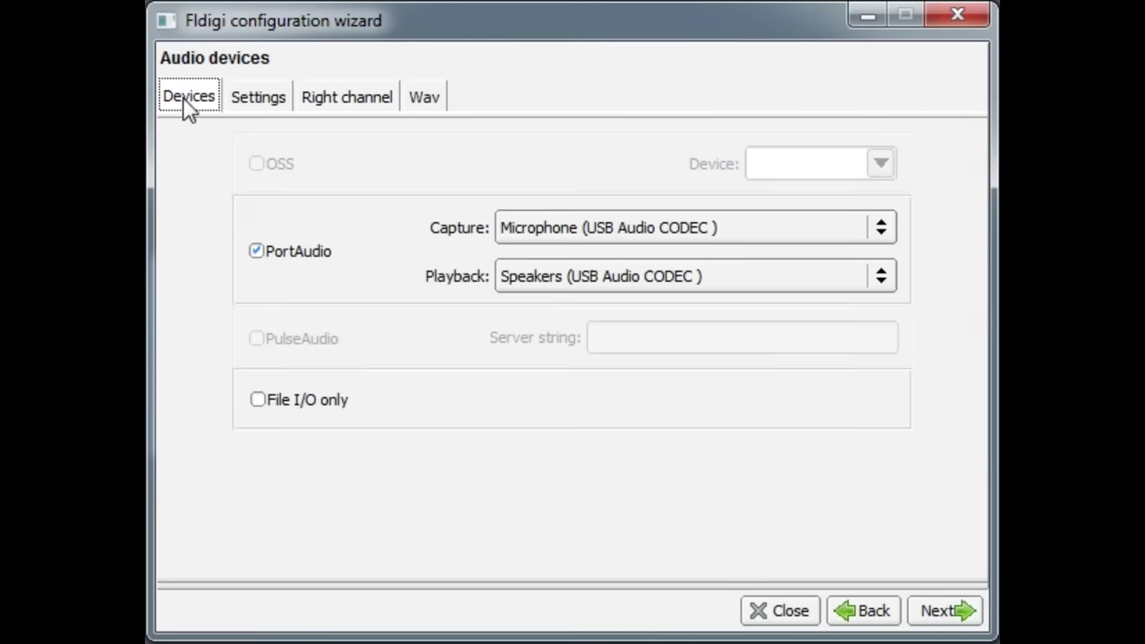
click(324, 97)
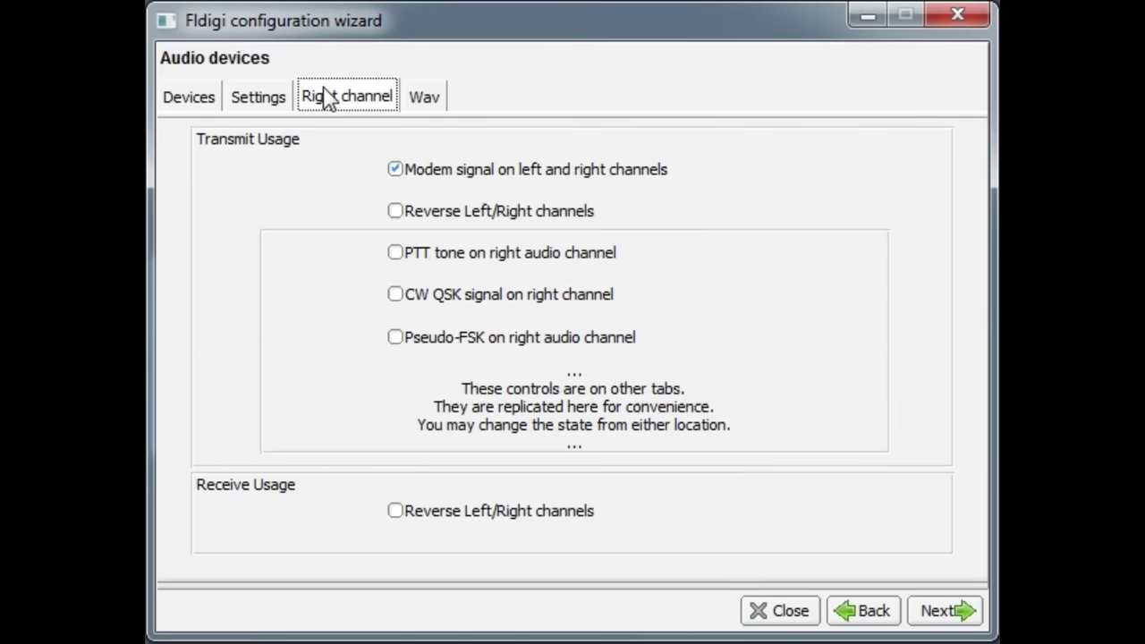
click(188, 102)
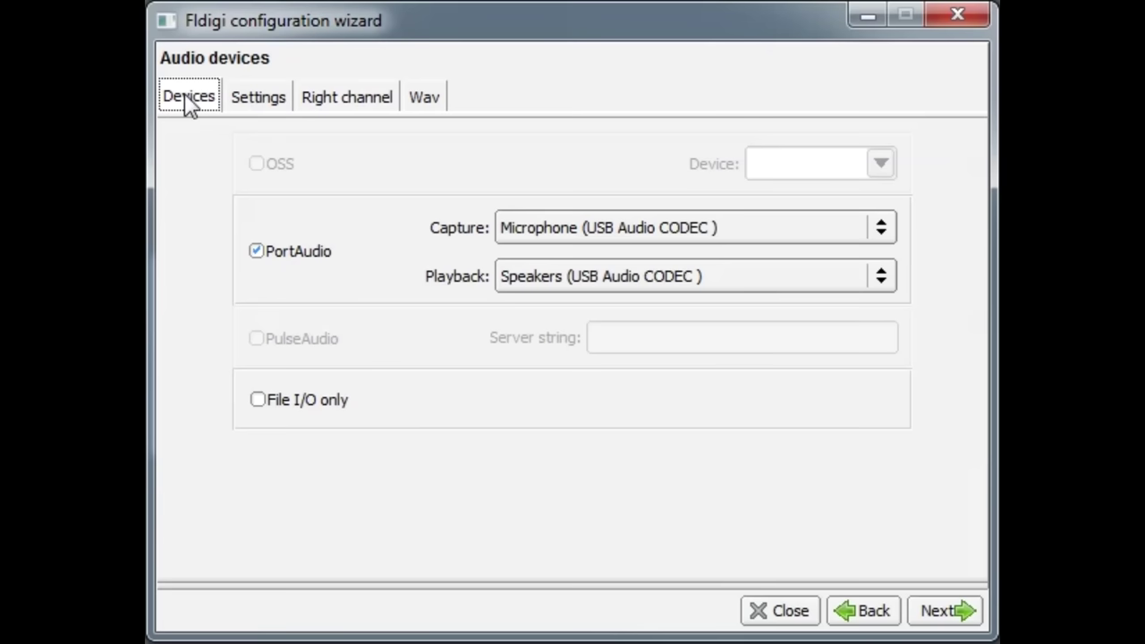
click(965, 616)
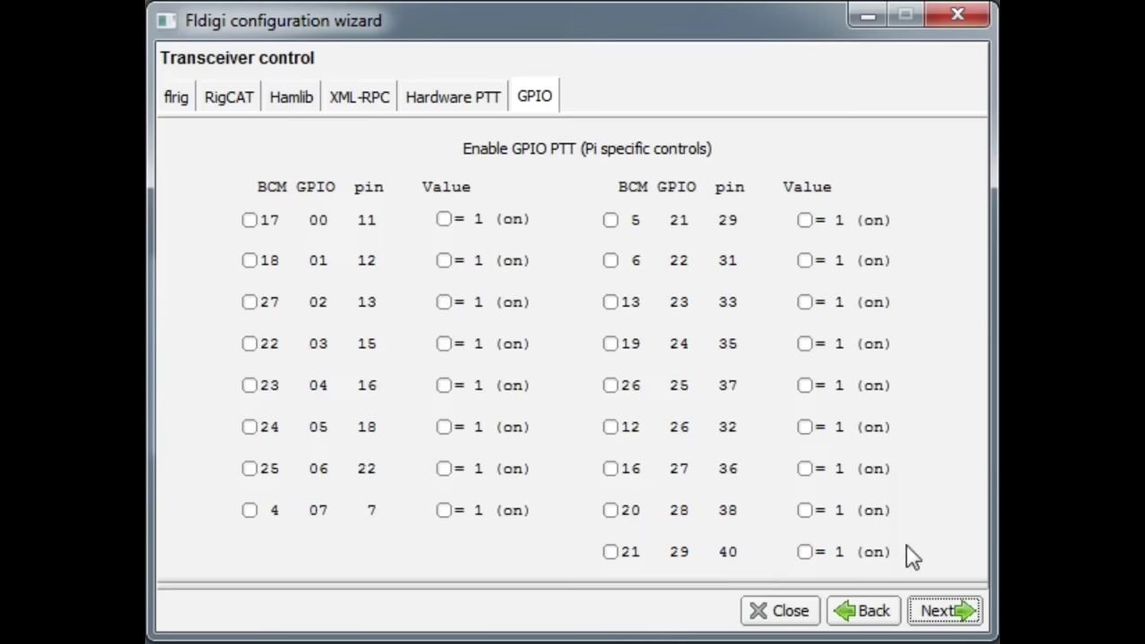
Continue past transceiver control and the tabular data sources to finish the Fldigi configuration wizard
click(949, 613)
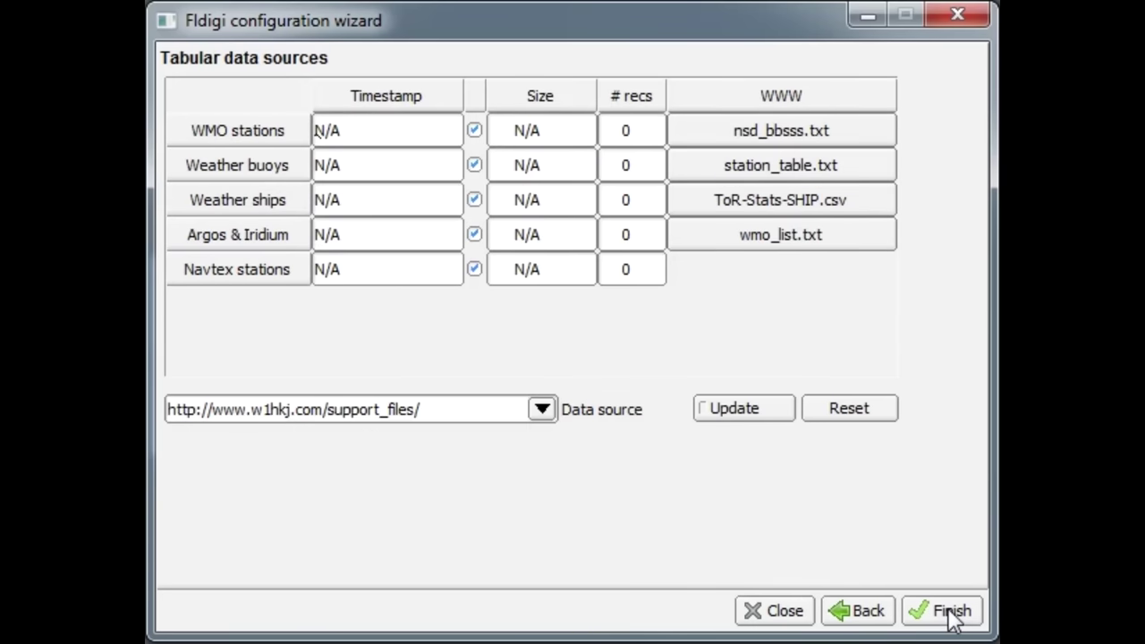
click(950, 612)
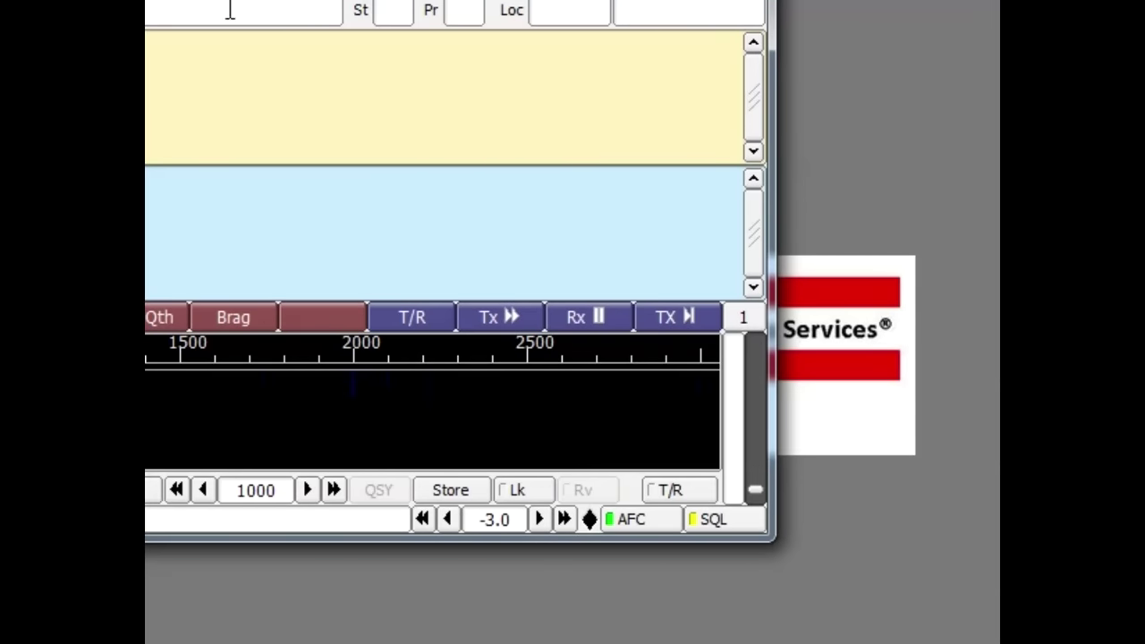
drag(368, 165, 368, 92)
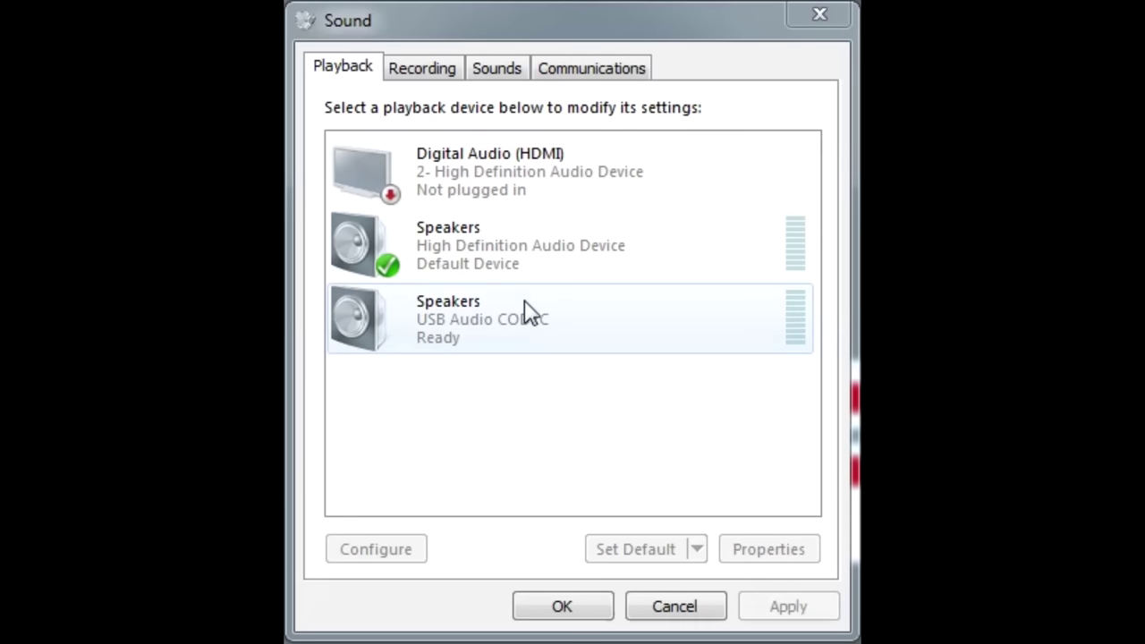
Check the playback level of the USB Audio CODEC speakers in the Windows sound settings
click(524, 313)
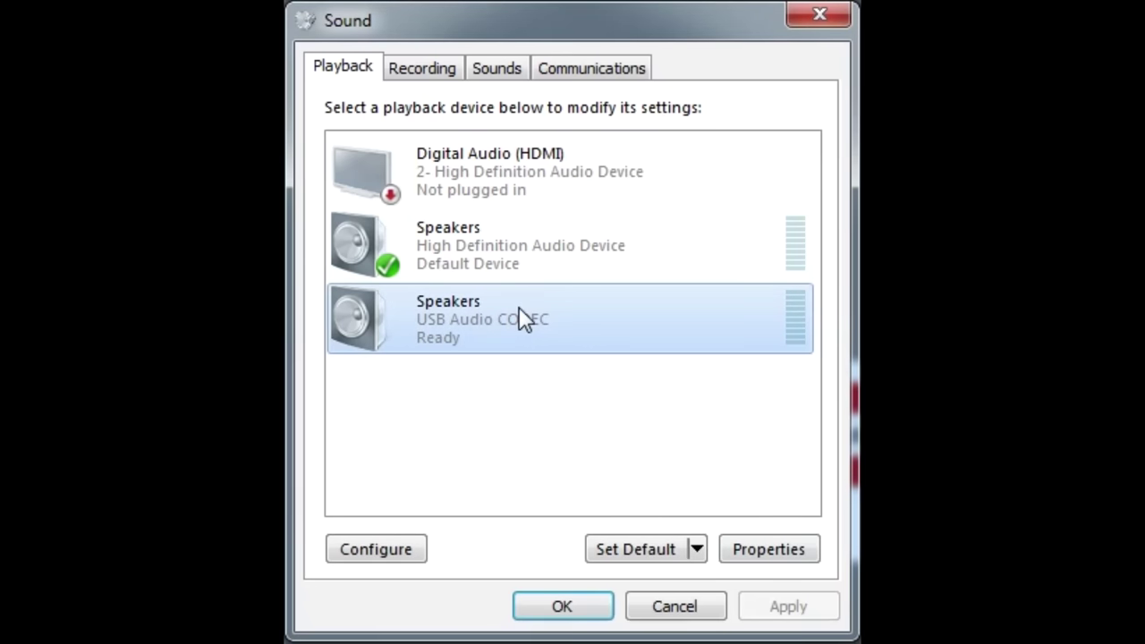
click(788, 558)
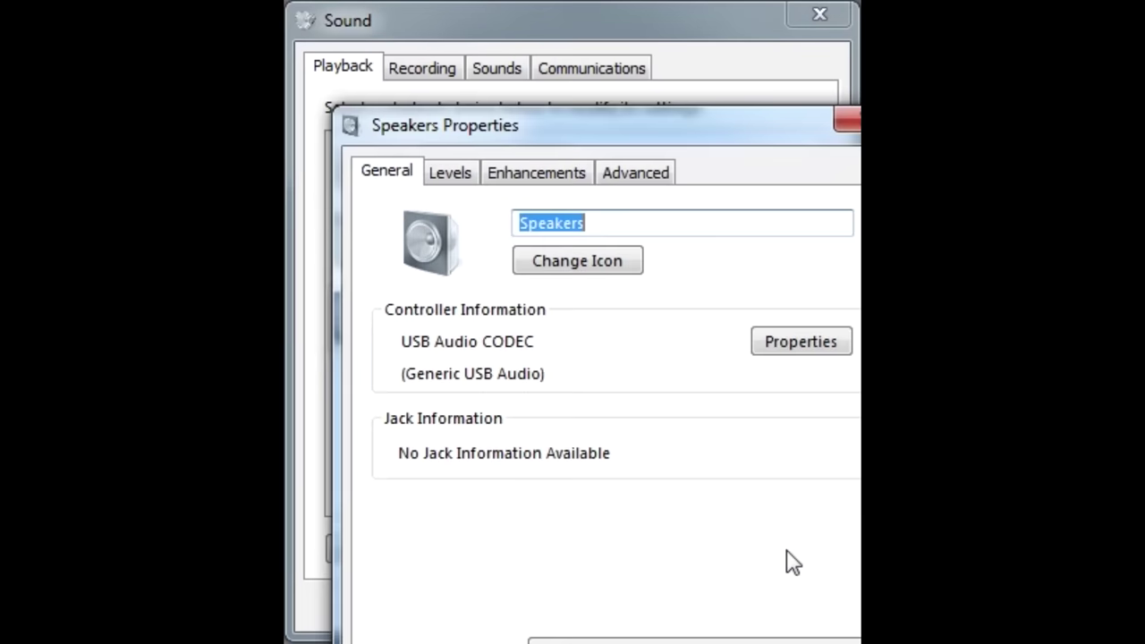
click(473, 179)
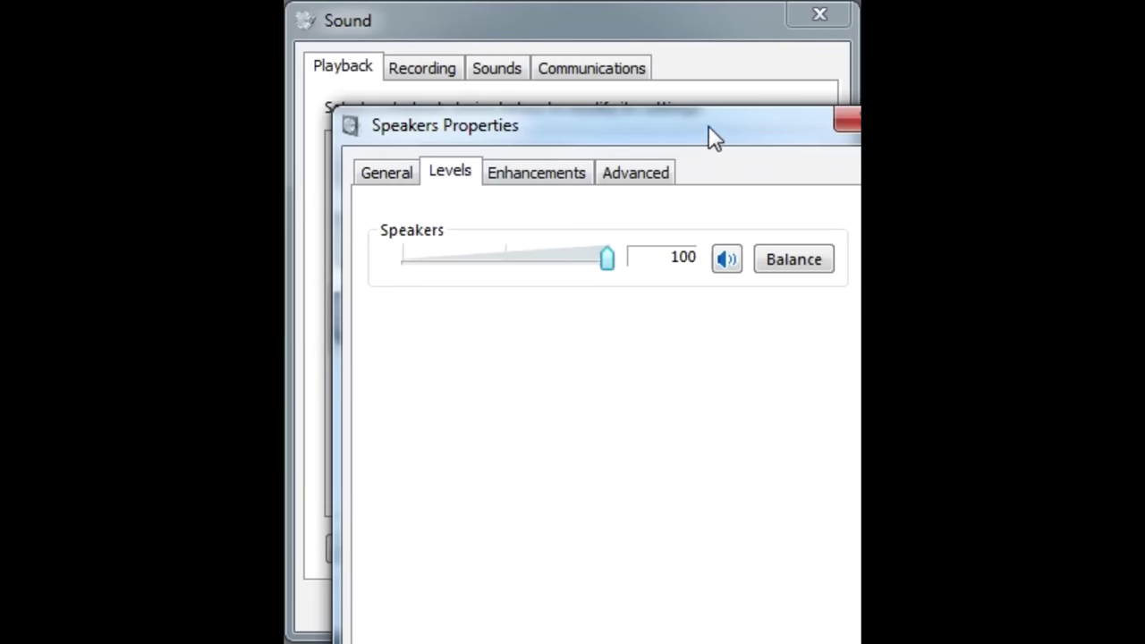
drag(691, 122, 645, 15)
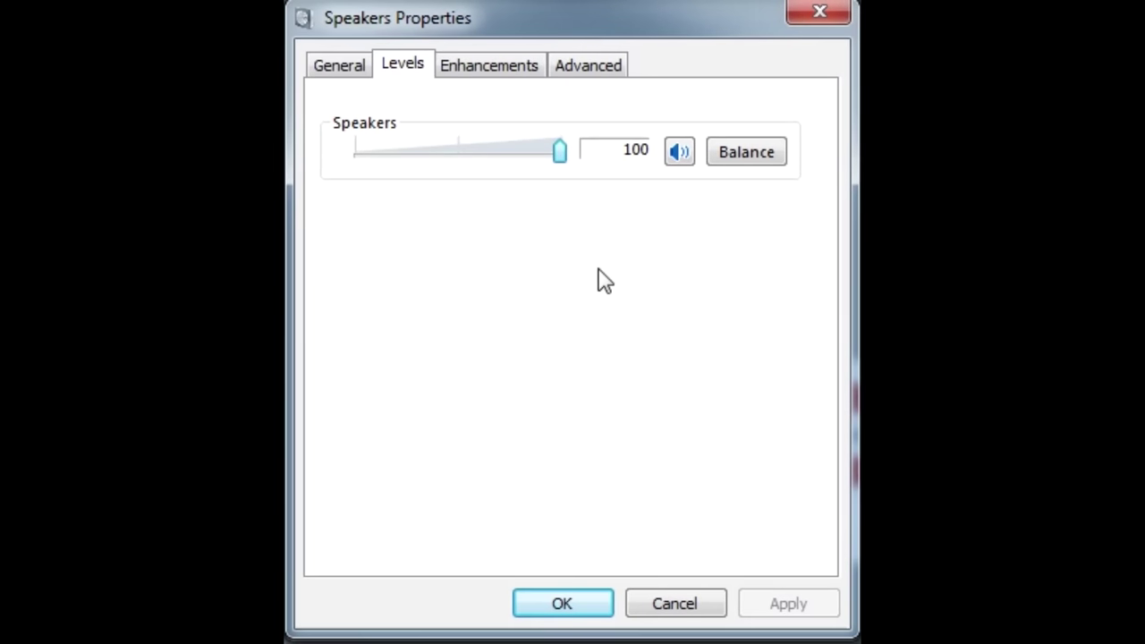
click(557, 605)
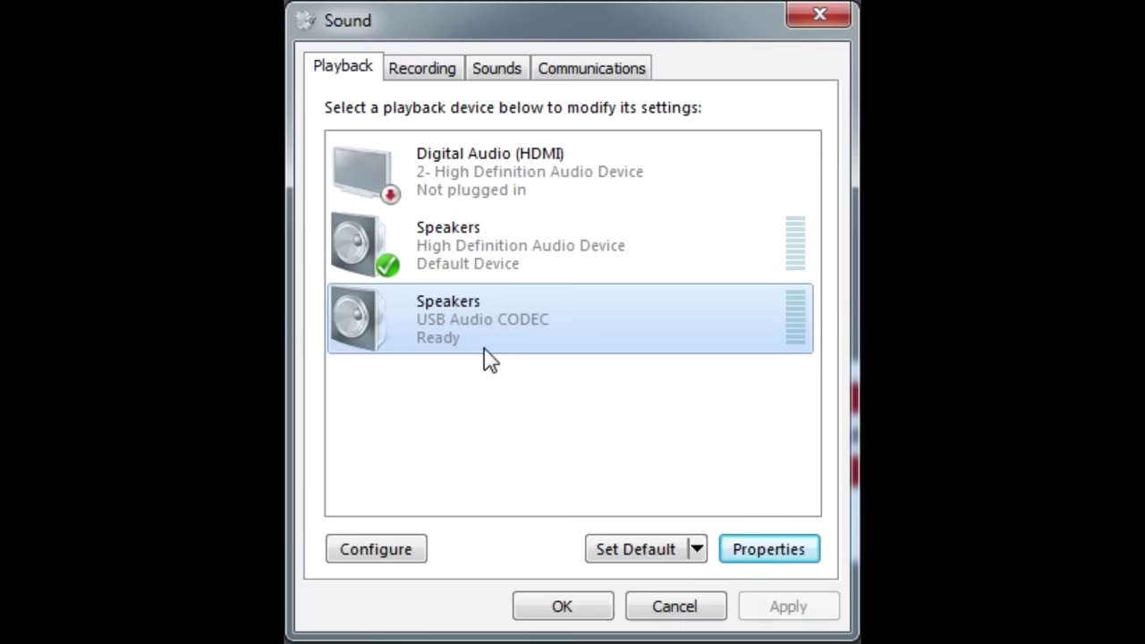
Set the recording level of the USB Audio CODEC microphone to 50 and confirm its properties
click(433, 77)
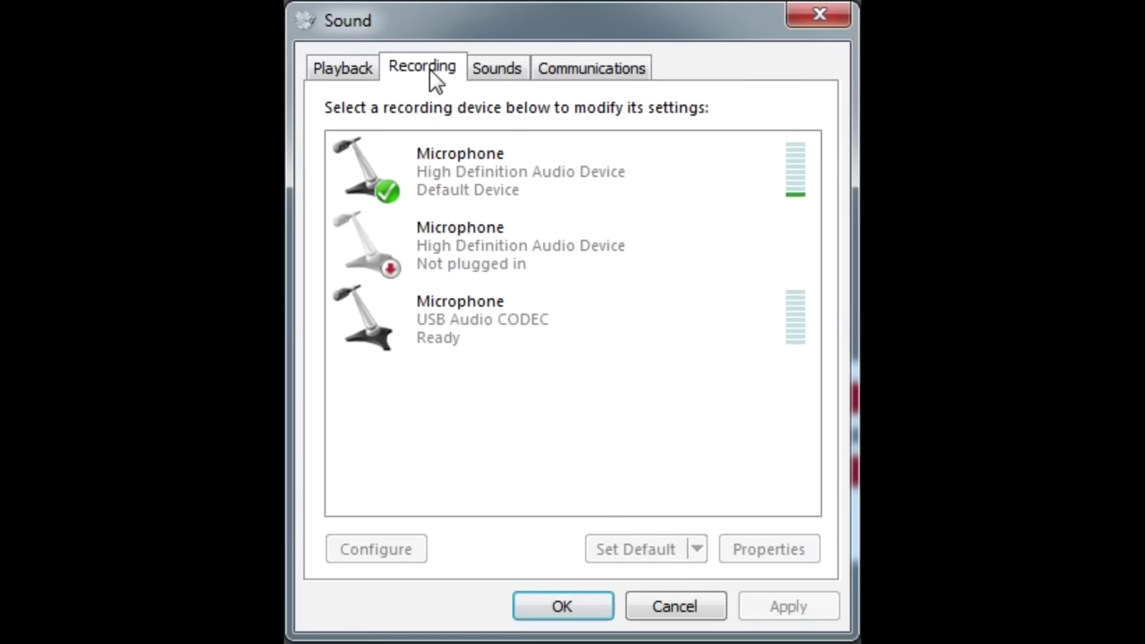
click(524, 315)
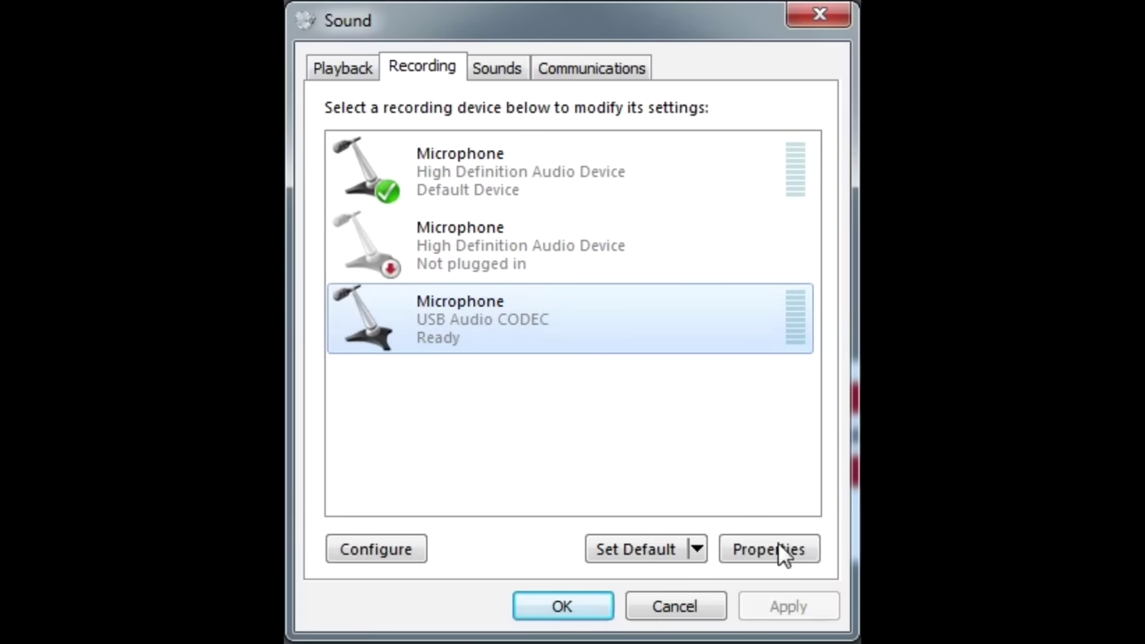
click(792, 551)
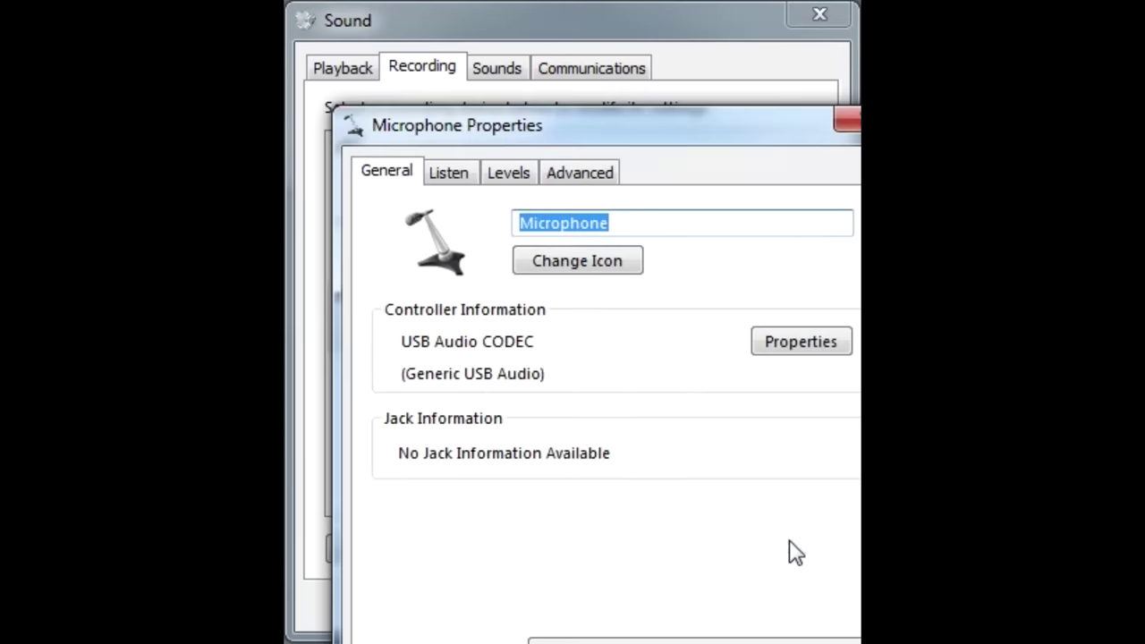
click(508, 175)
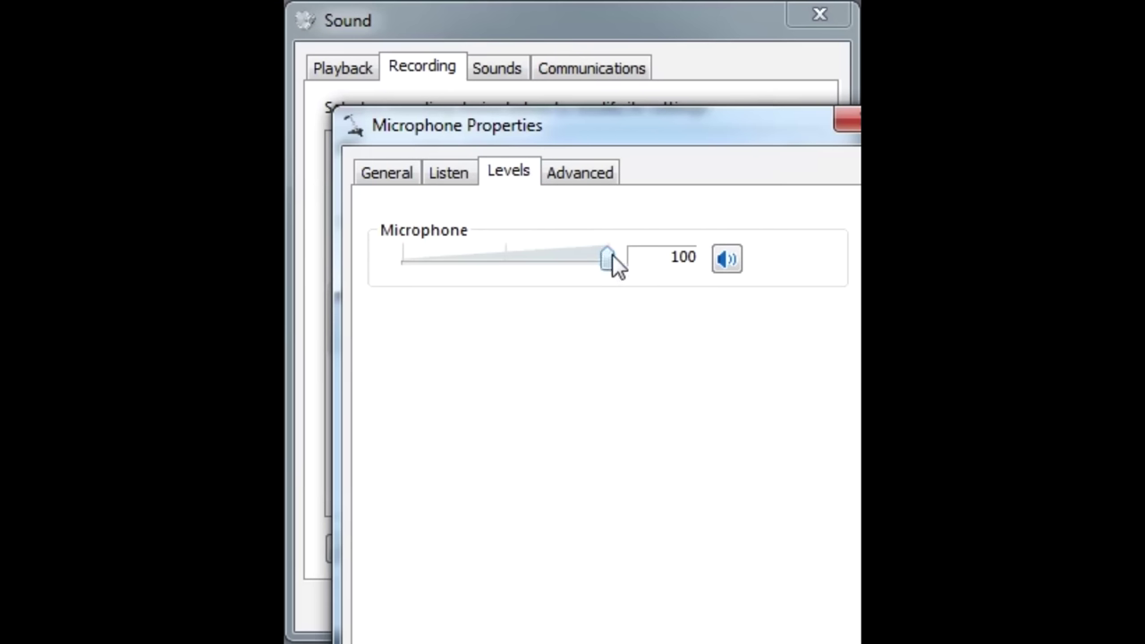
drag(613, 257, 511, 259)
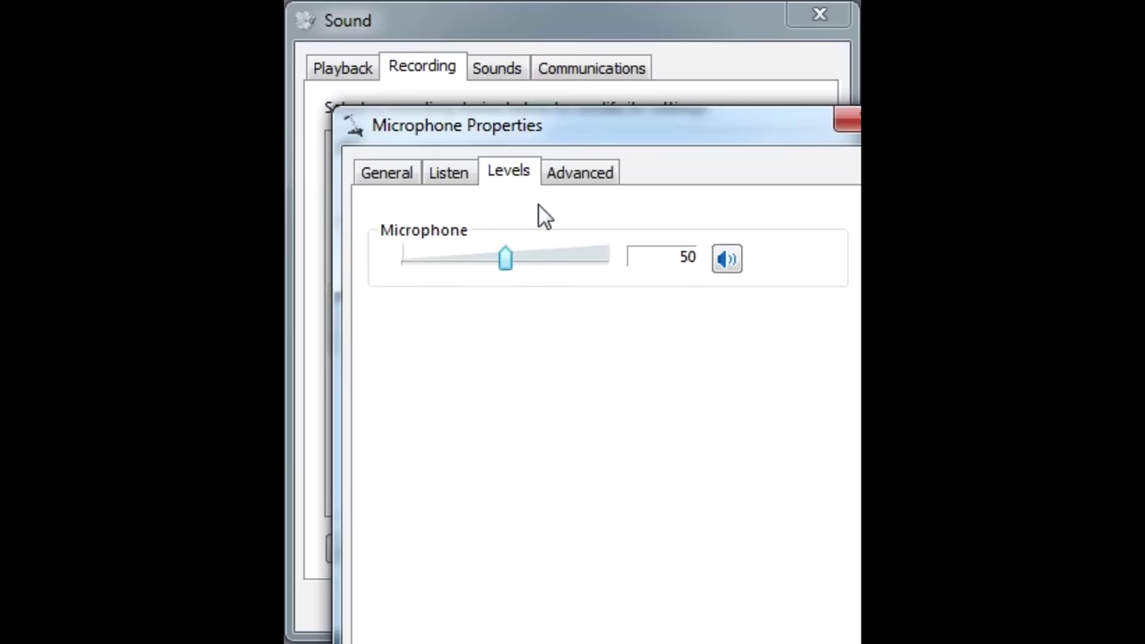
drag(555, 133, 509, 34)
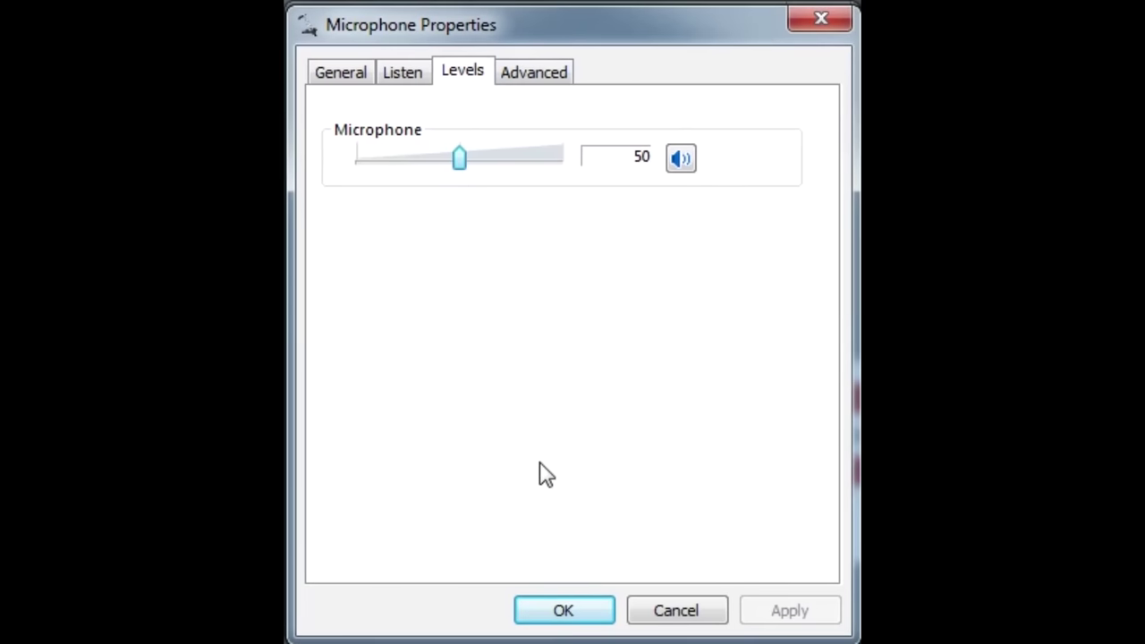
click(562, 621)
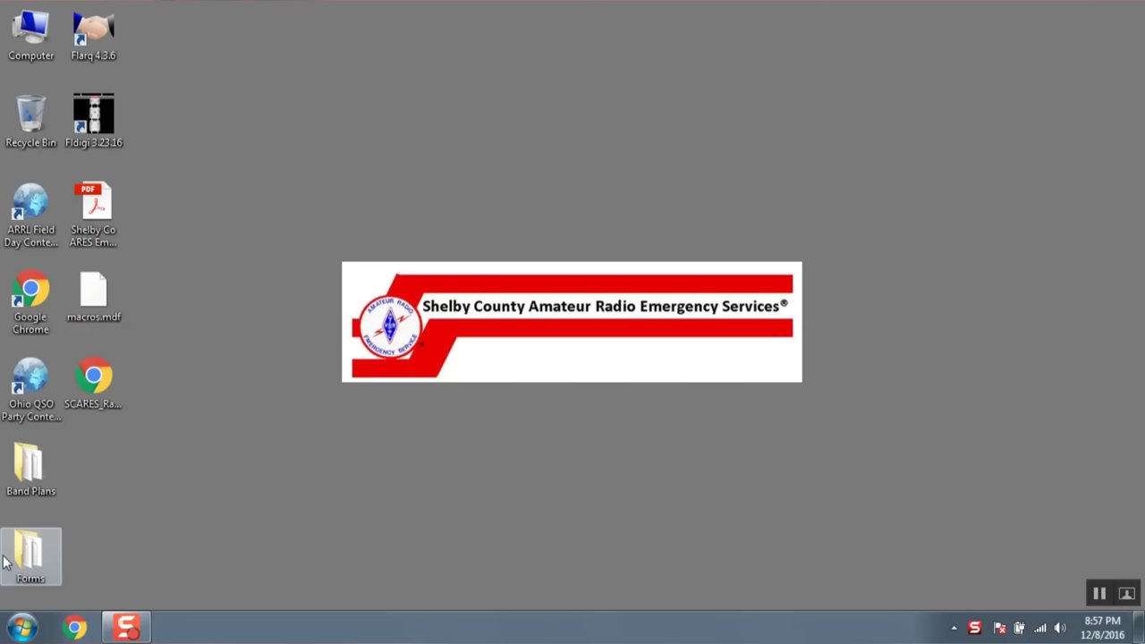
Open the macros folder within fldigi.files in the Windows user's personal folder
click(14, 636)
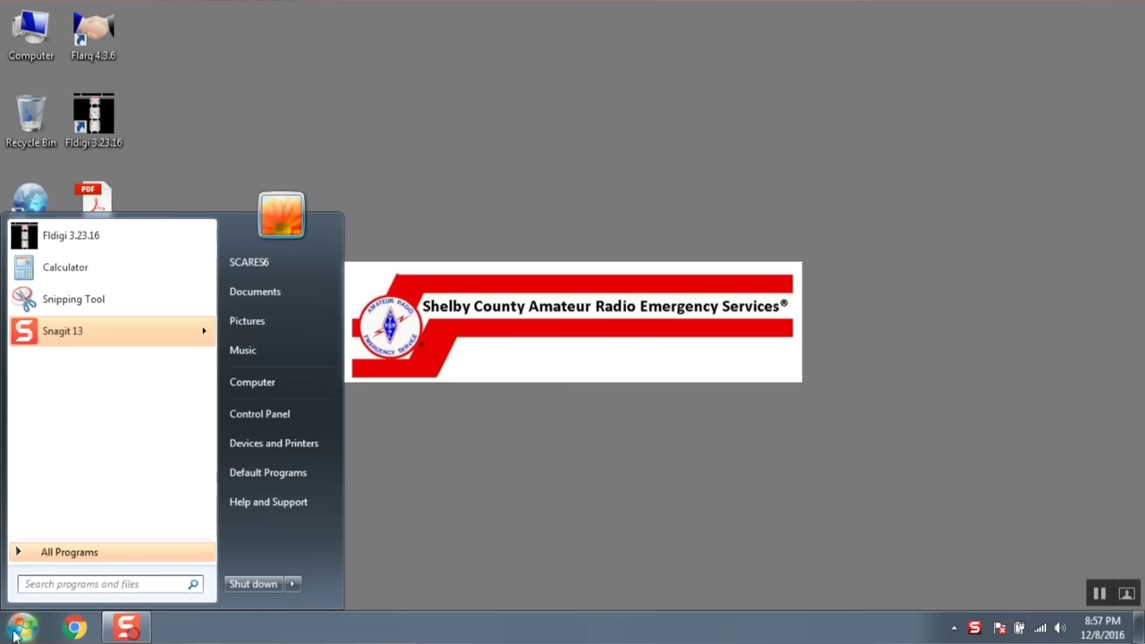
click(284, 264)
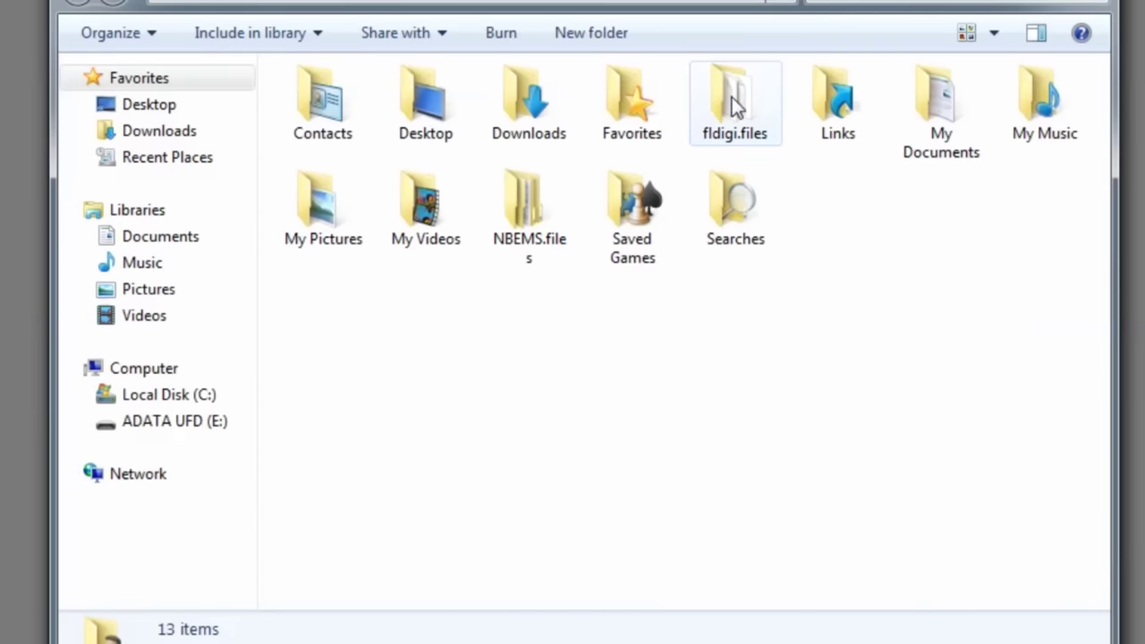
double_click(749, 114)
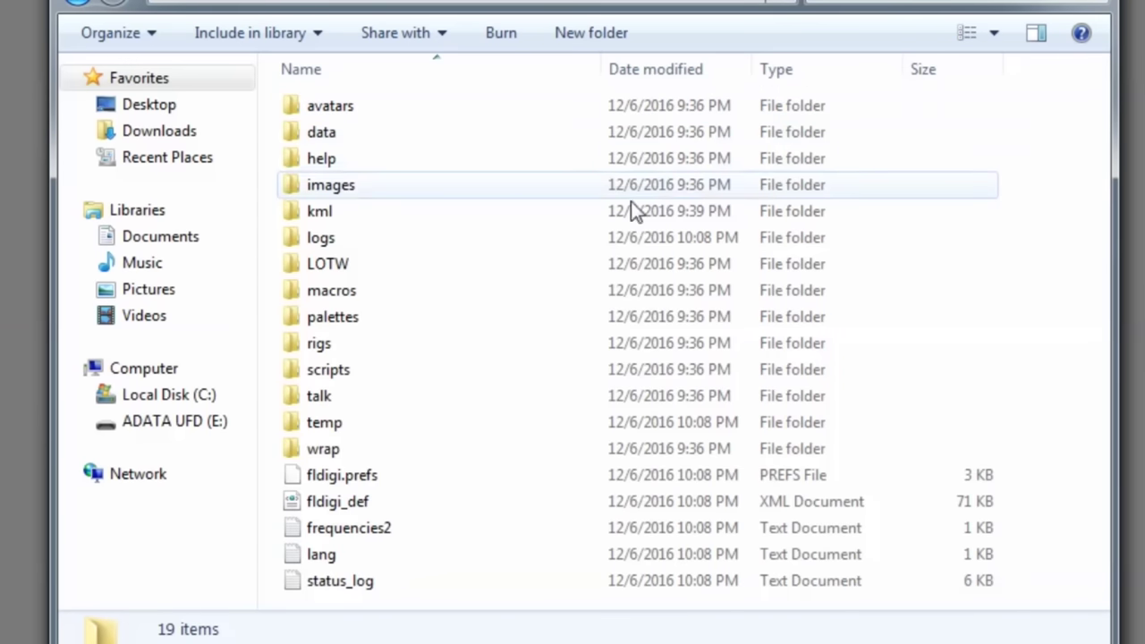
double_click(400, 291)
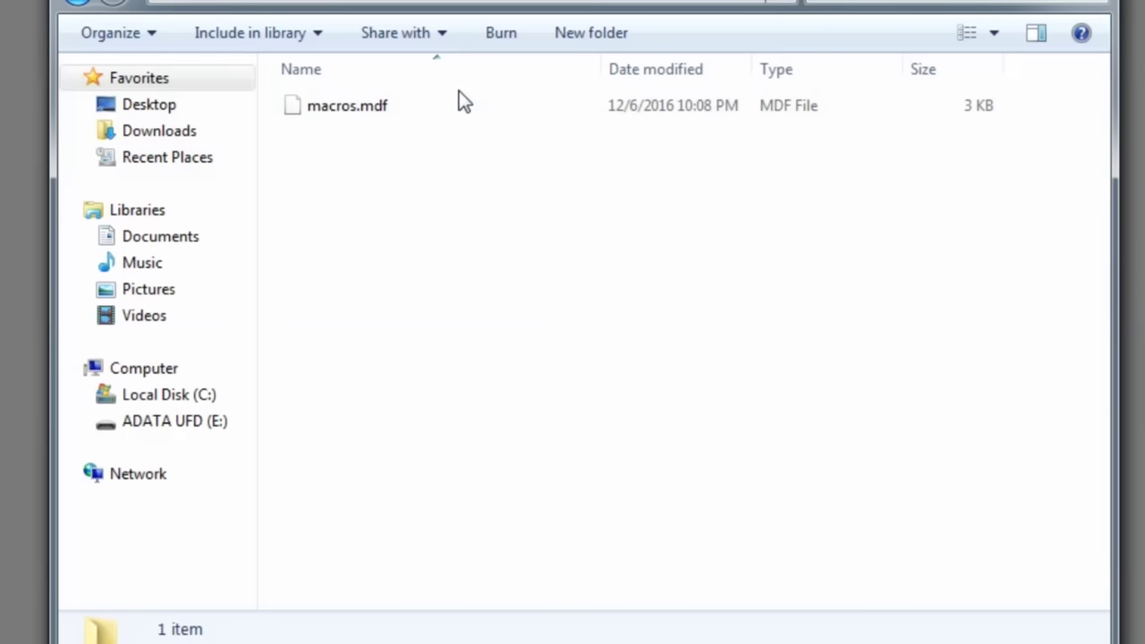
Rename the existing macros file to macros-old.mdf and move the desktop's macros.mdf into the macros folder
click(306, 114)
click(333, 107)
click(356, 107)
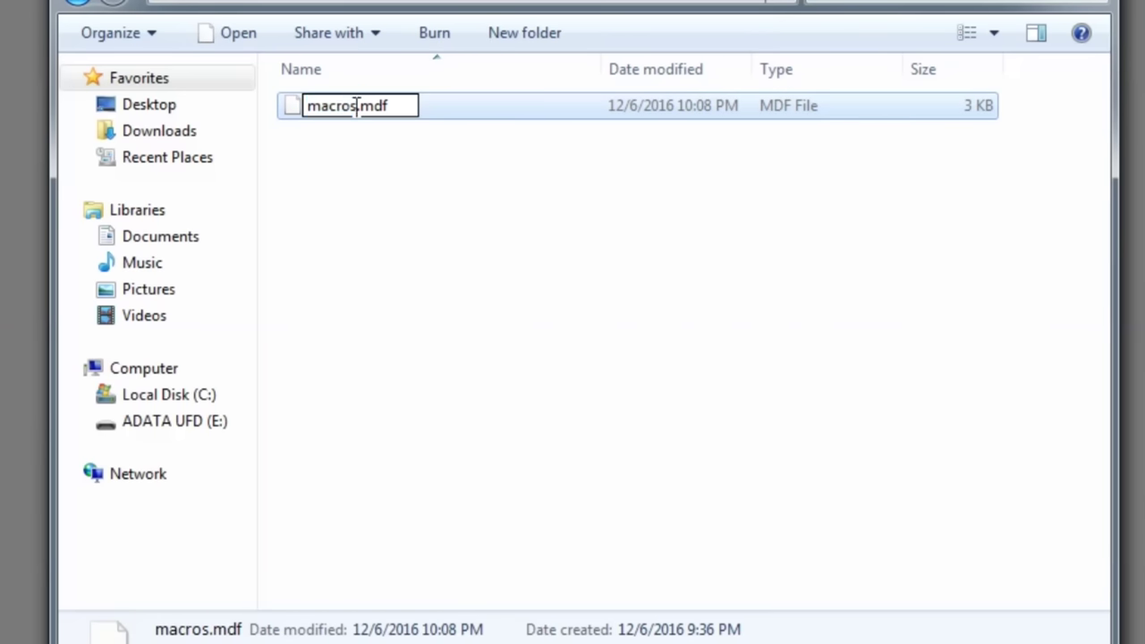
text(-old)
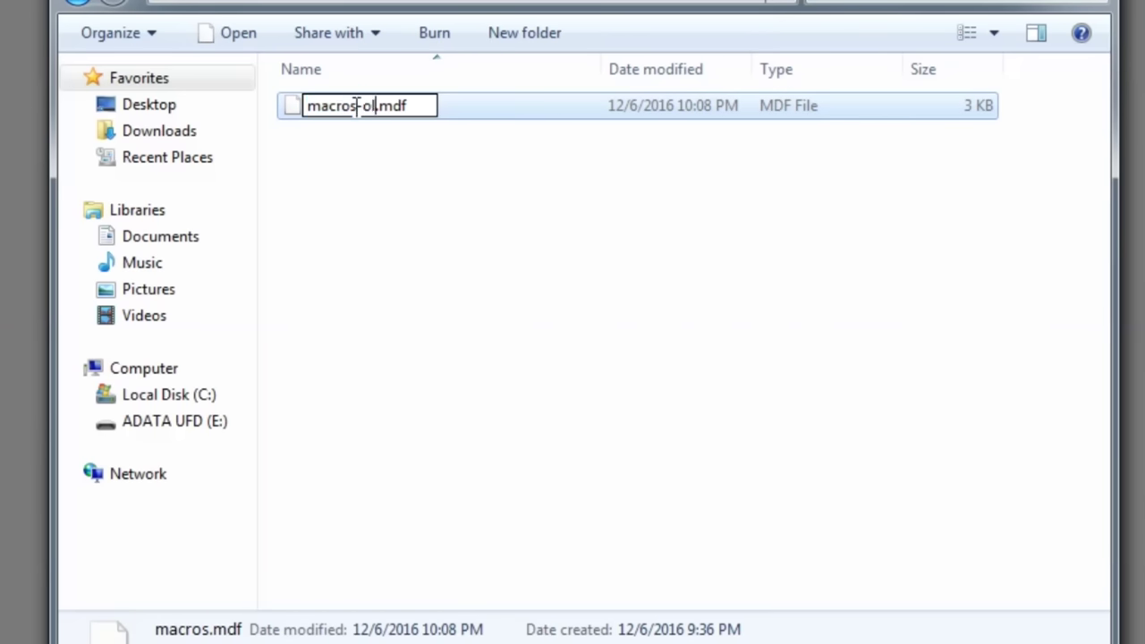
key(Return)
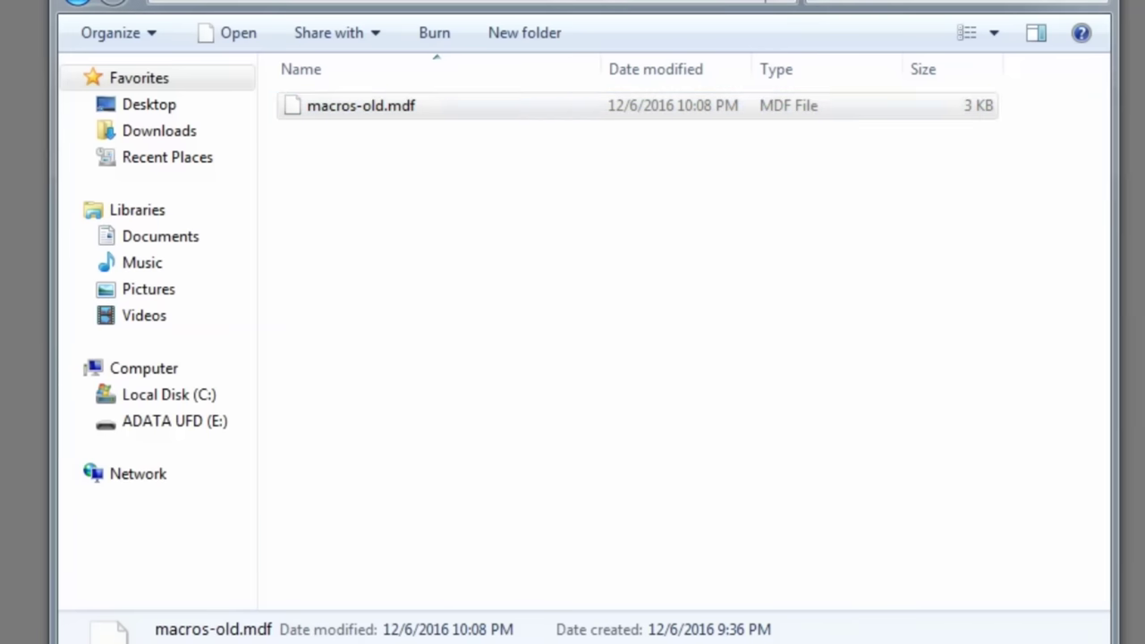
drag(358, 106, 492, 218)
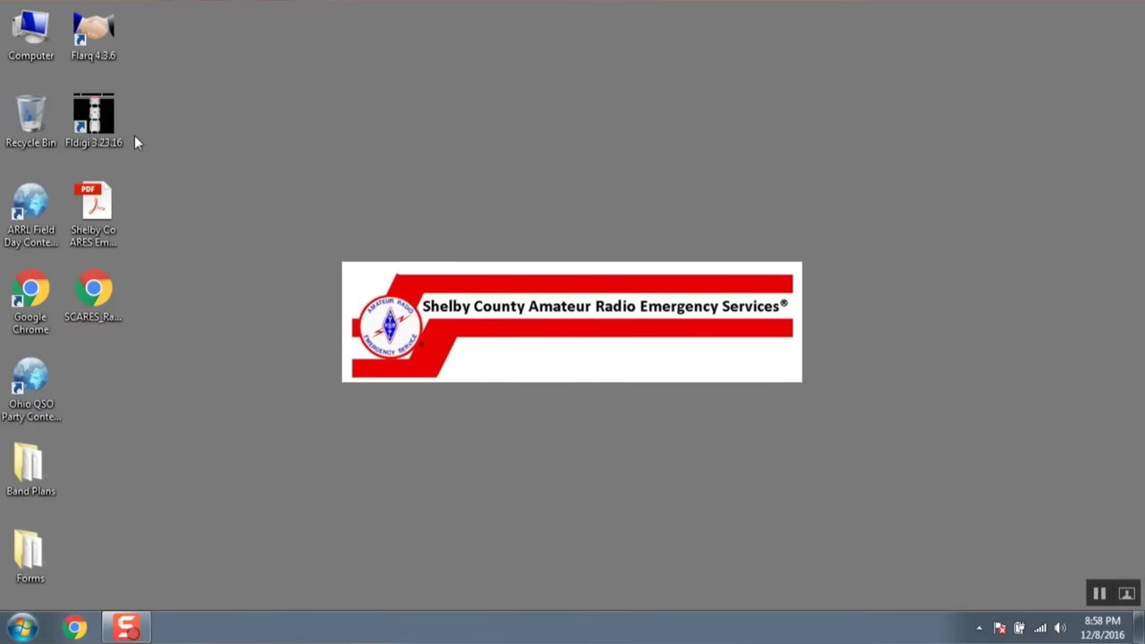
Launch Fldigi 3.23.16, hide the 48-macro display and show it again
double_click(96, 124)
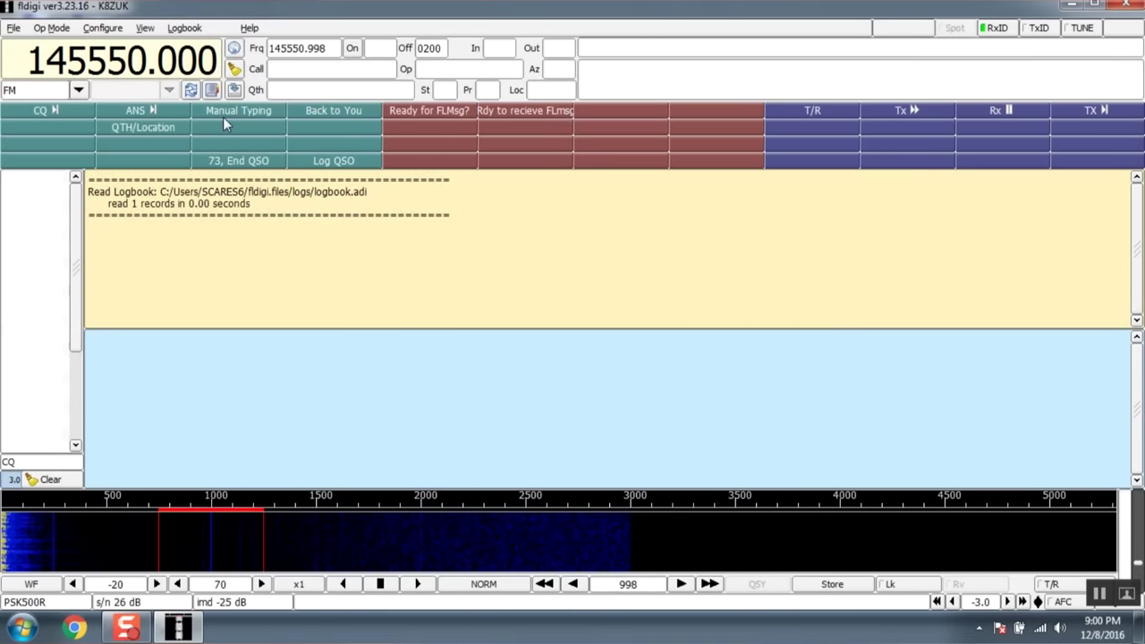
click(144, 28)
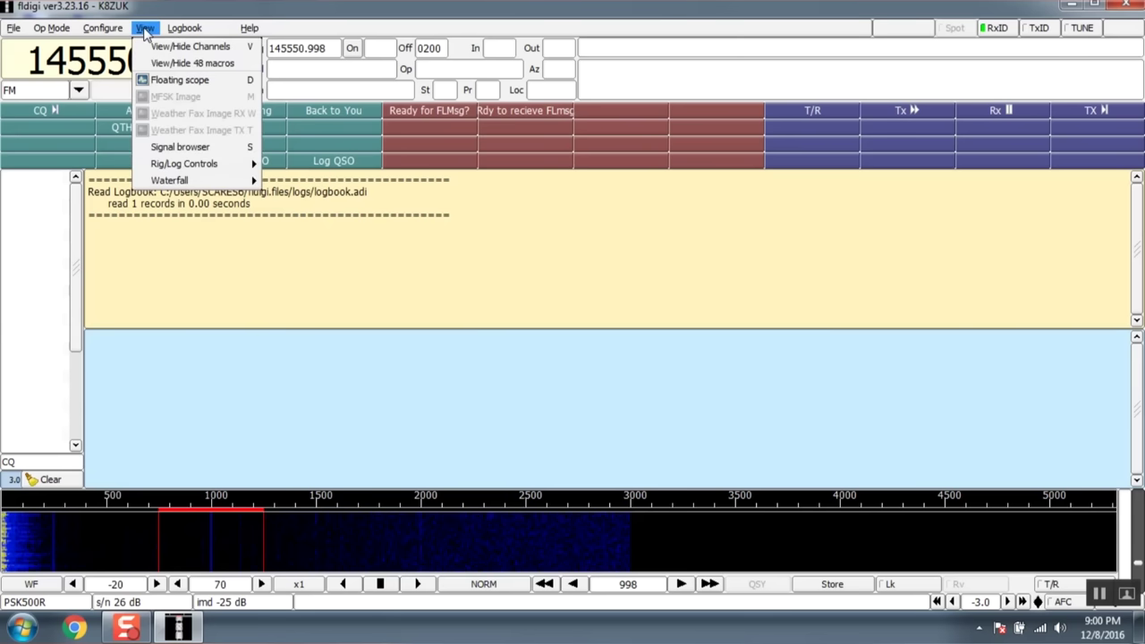
click(157, 64)
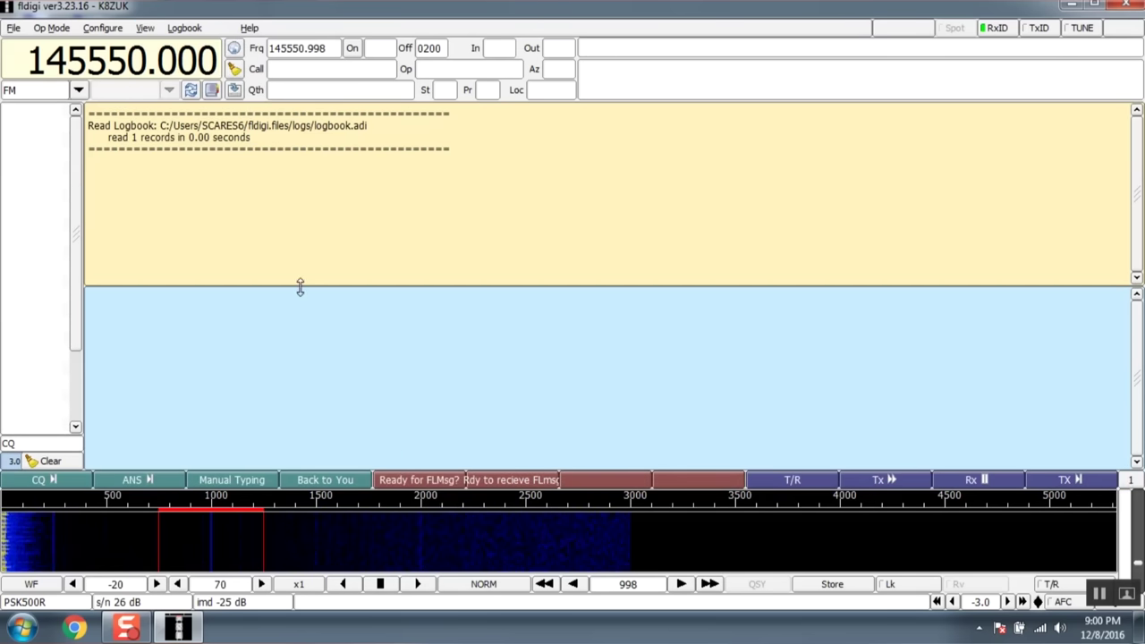
click(145, 28)
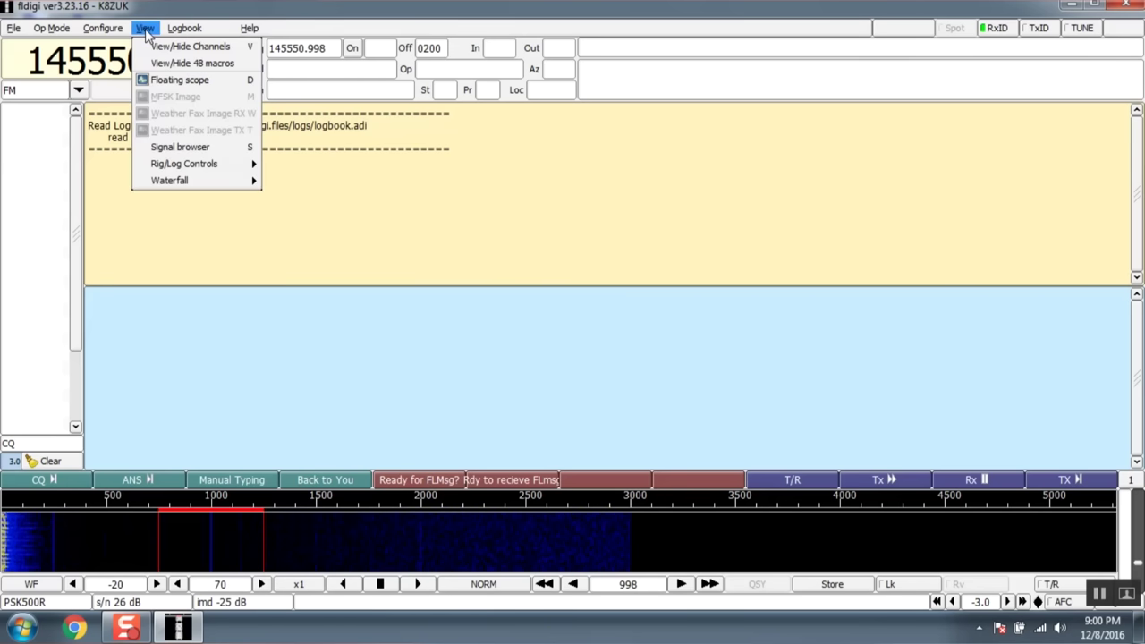
click(170, 63)
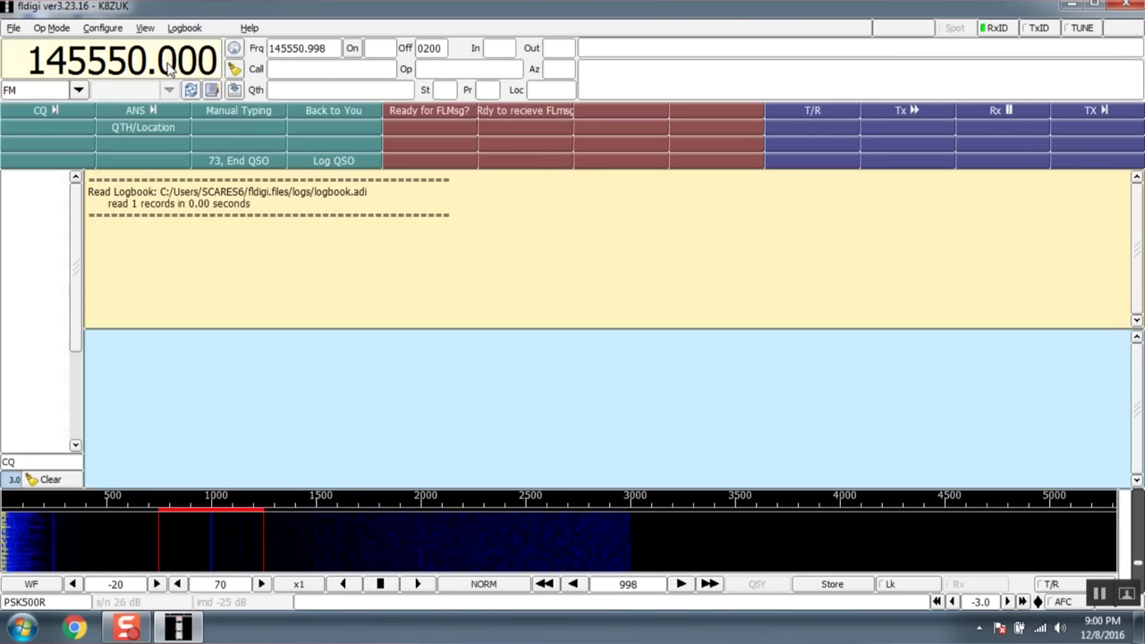
Hide Fldigi's rig and log controls by setting their display to None
click(147, 29)
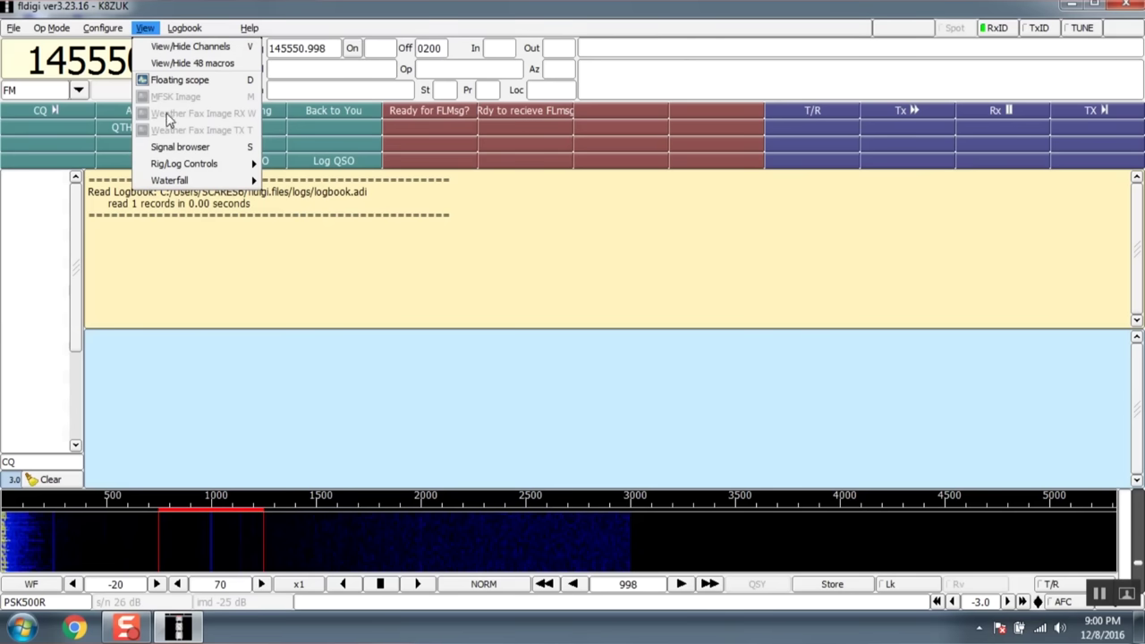
mouse_move(198, 167)
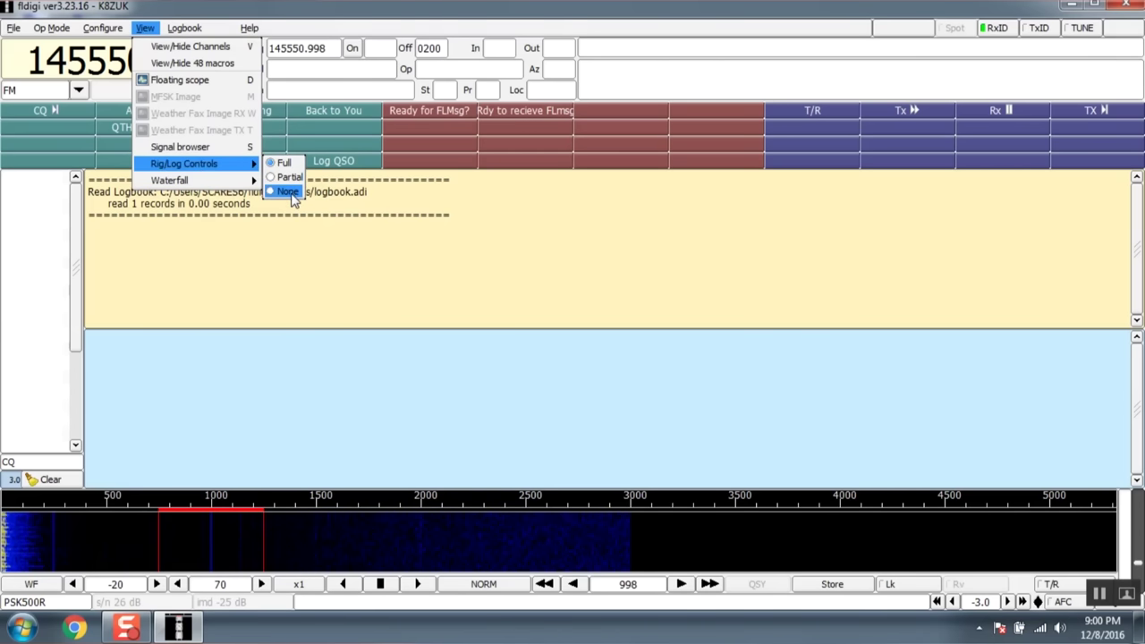
click(286, 193)
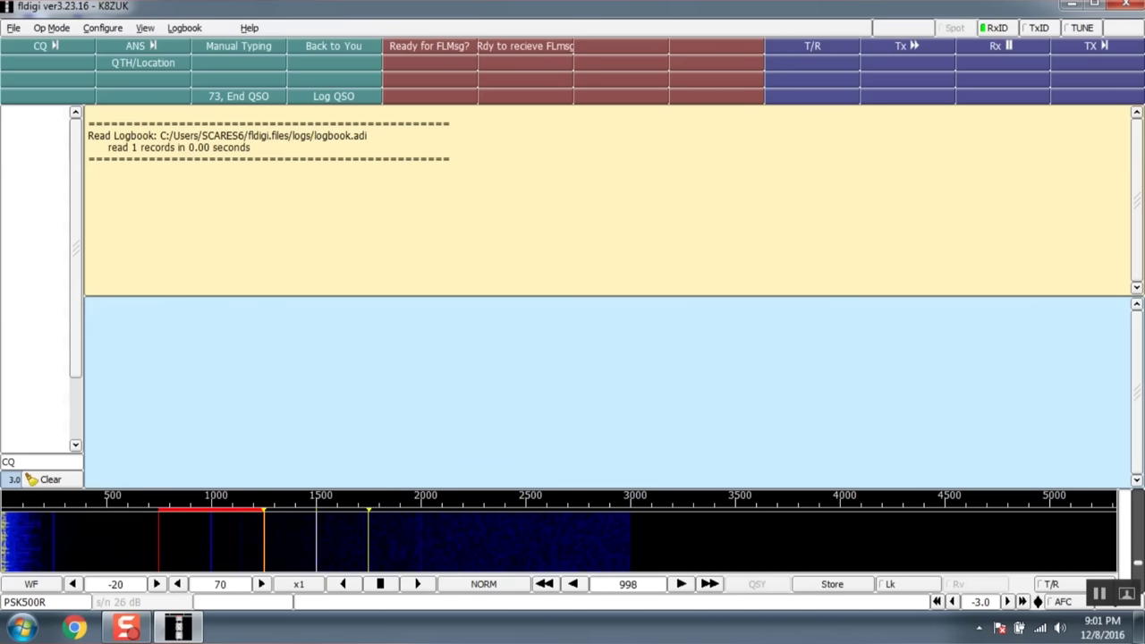
Lock the transmit frequency at 1500 on the waterfall, and shift the receive frequency to 2060 and back to about 1508
click(317, 528)
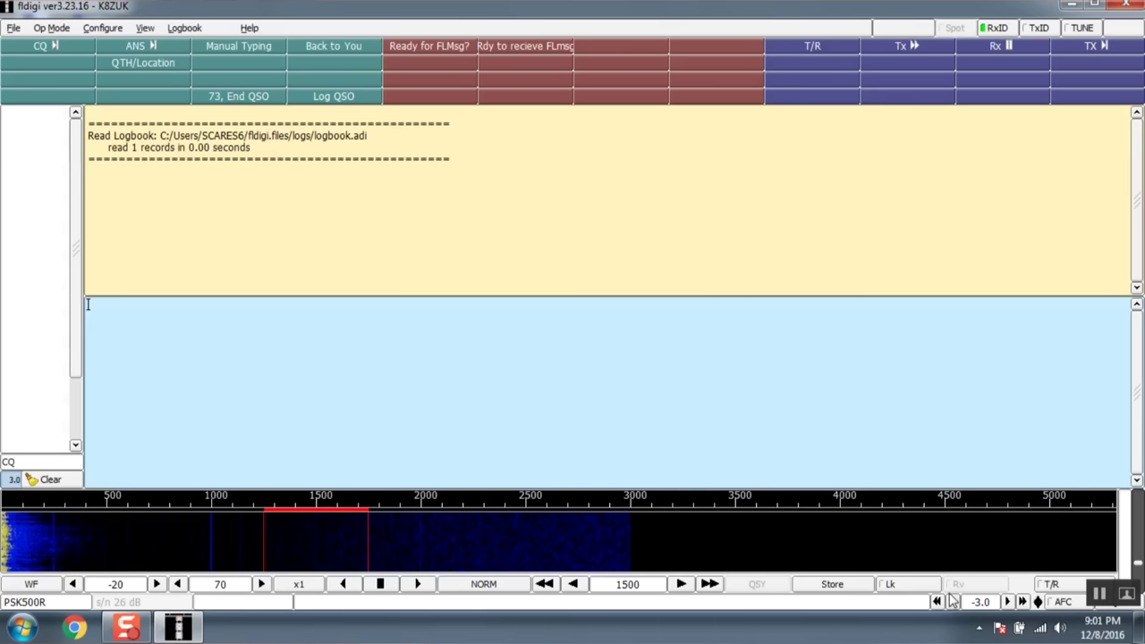
click(903, 589)
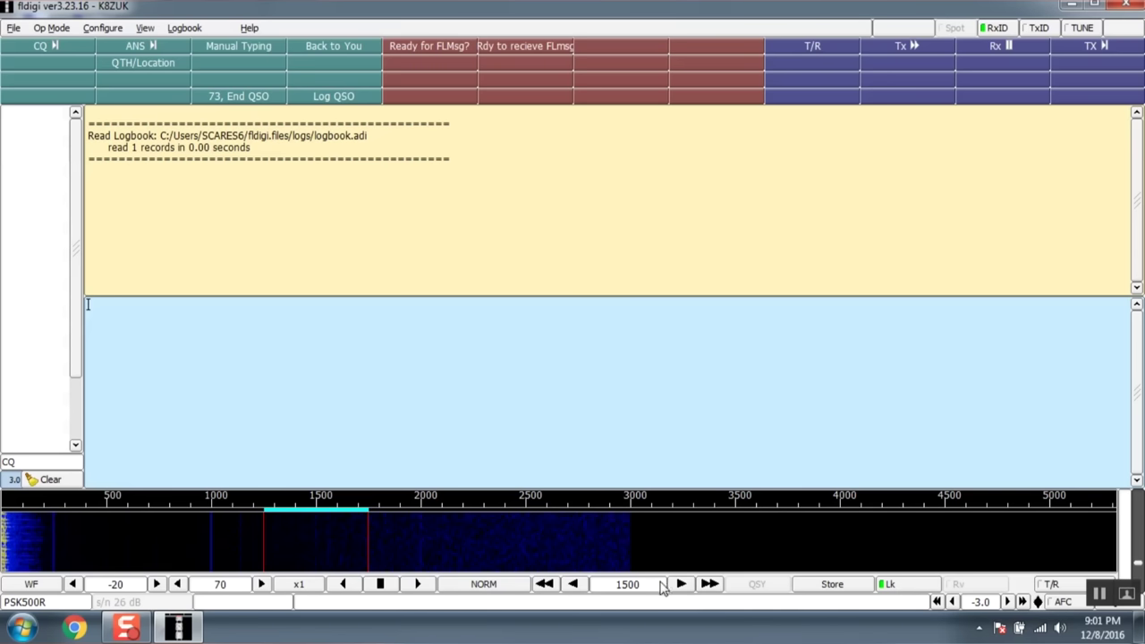
click(436, 522)
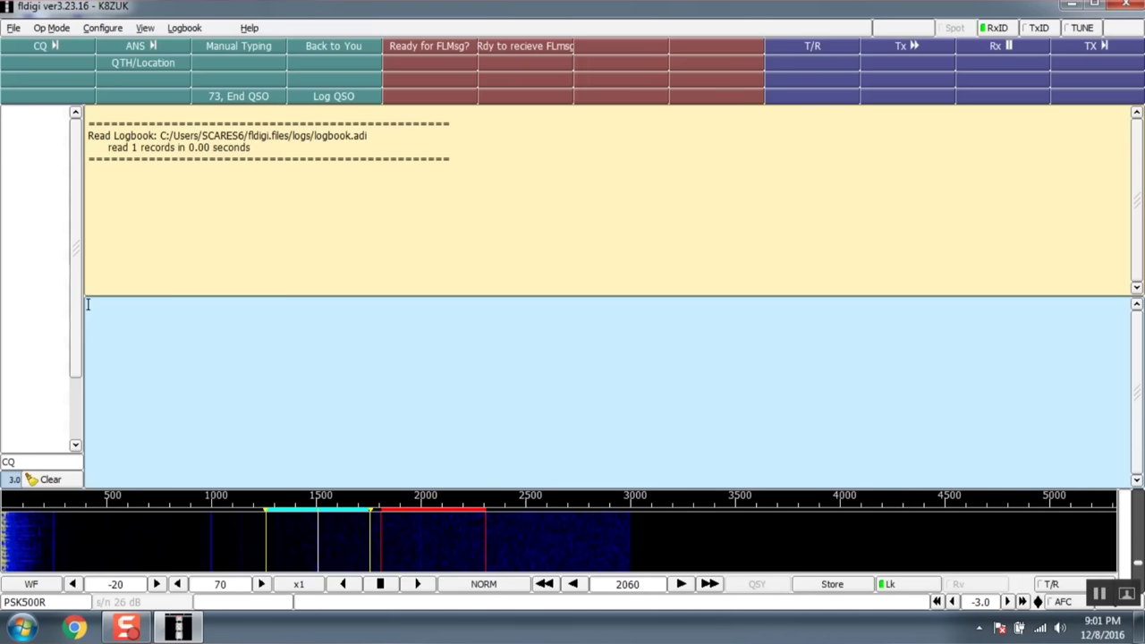
click(318, 541)
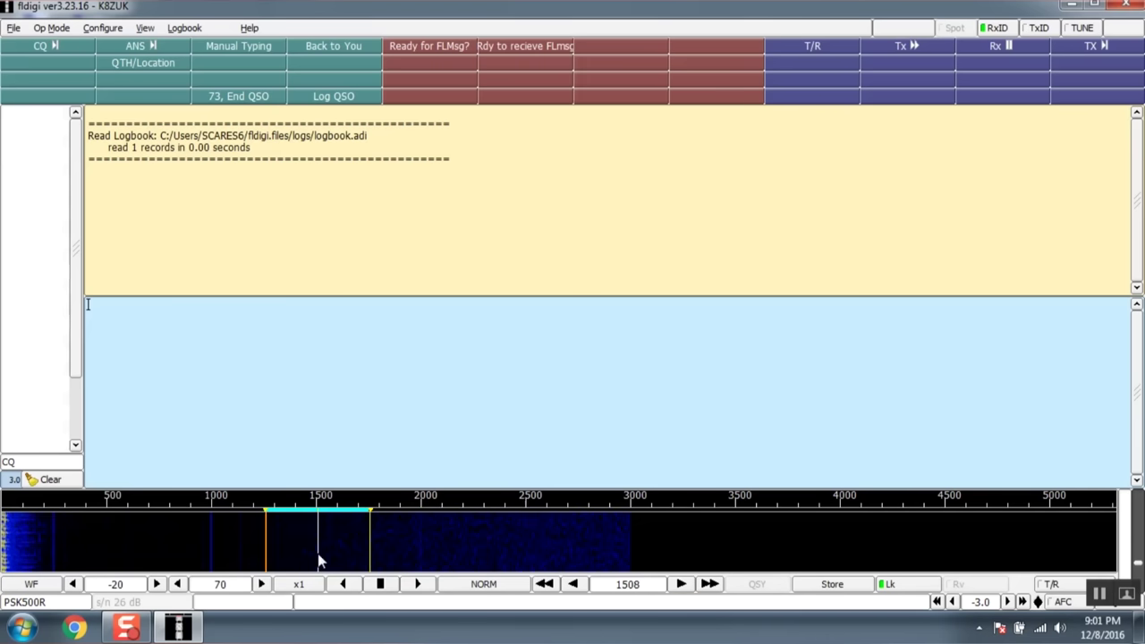
Step the waterfall's receive frequency down to 1500 so it matches the locked transmit frequency
click(574, 585)
click(574, 585)
click(573, 584)
click(574, 584)
click(574, 584)
click(573, 585)
click(573, 584)
click(573, 584)
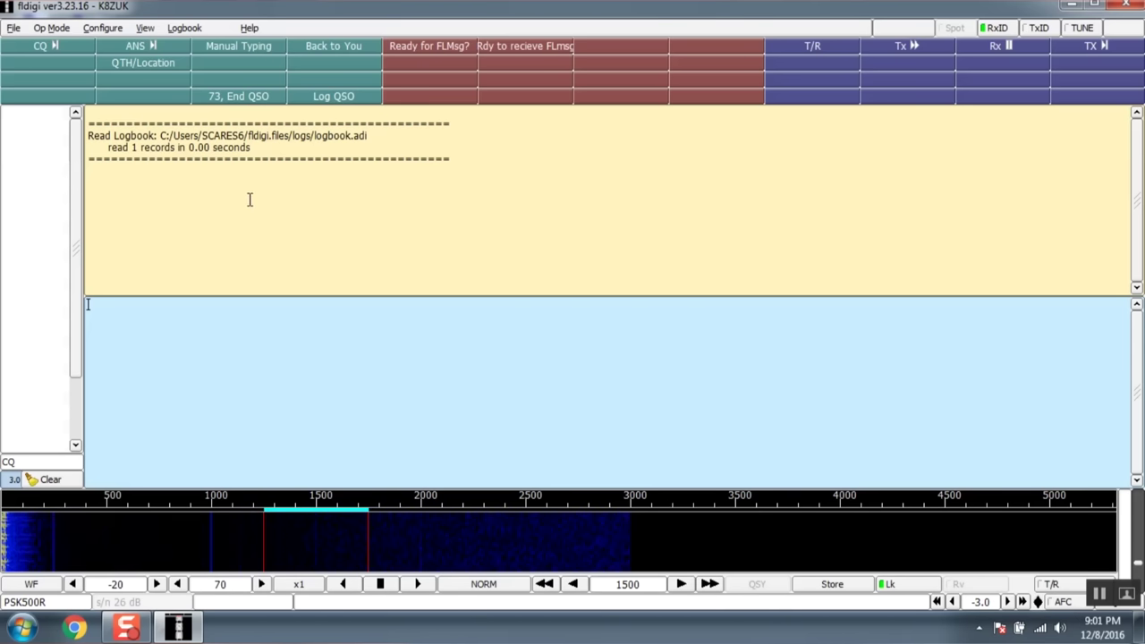
Select PSK-500R from the PSKR family as the operating mode
click(51, 28)
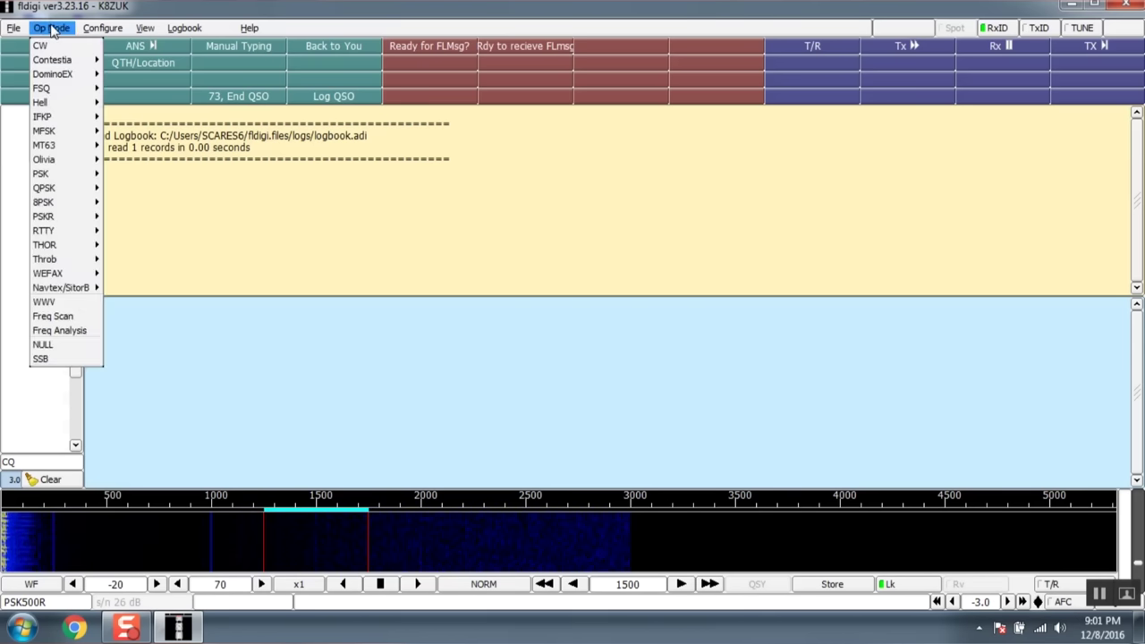
mouse_move(63, 219)
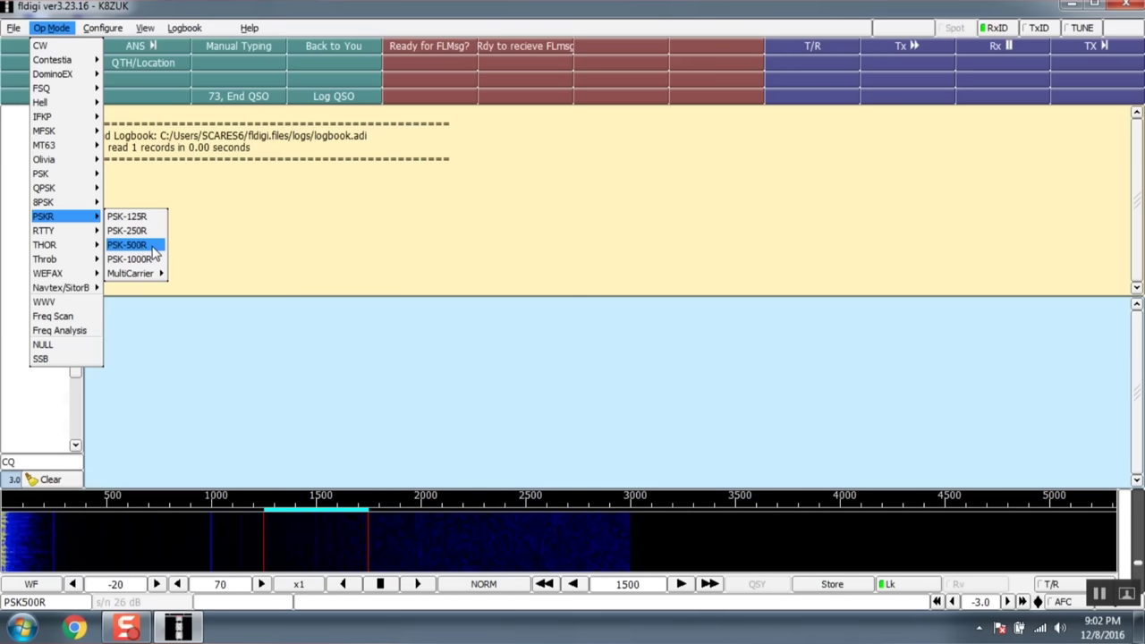
click(154, 253)
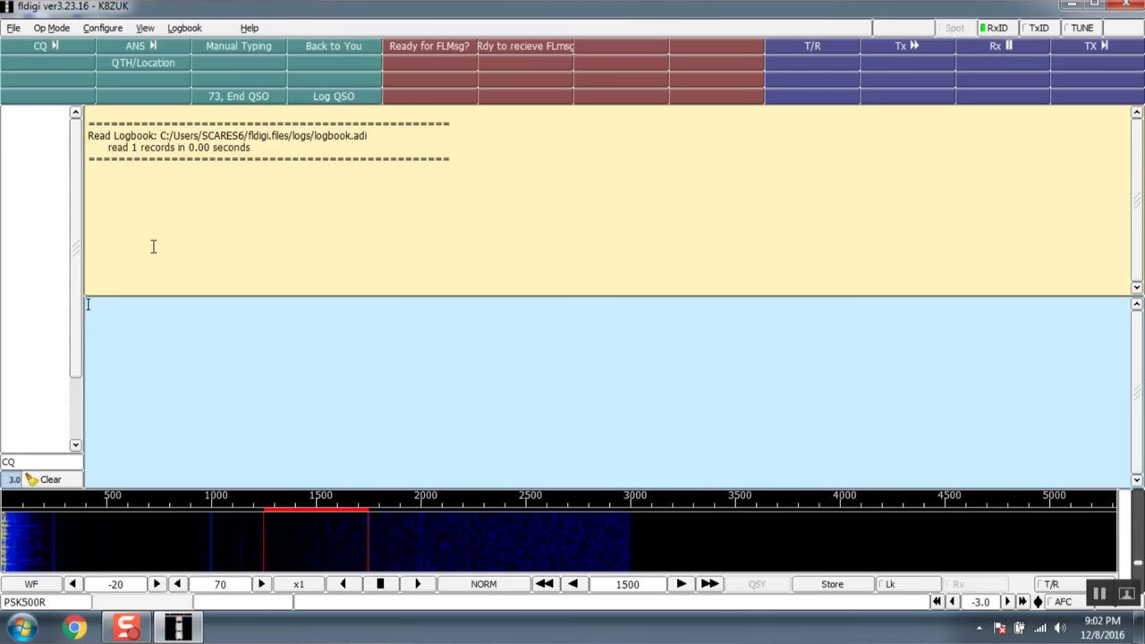
click(153, 246)
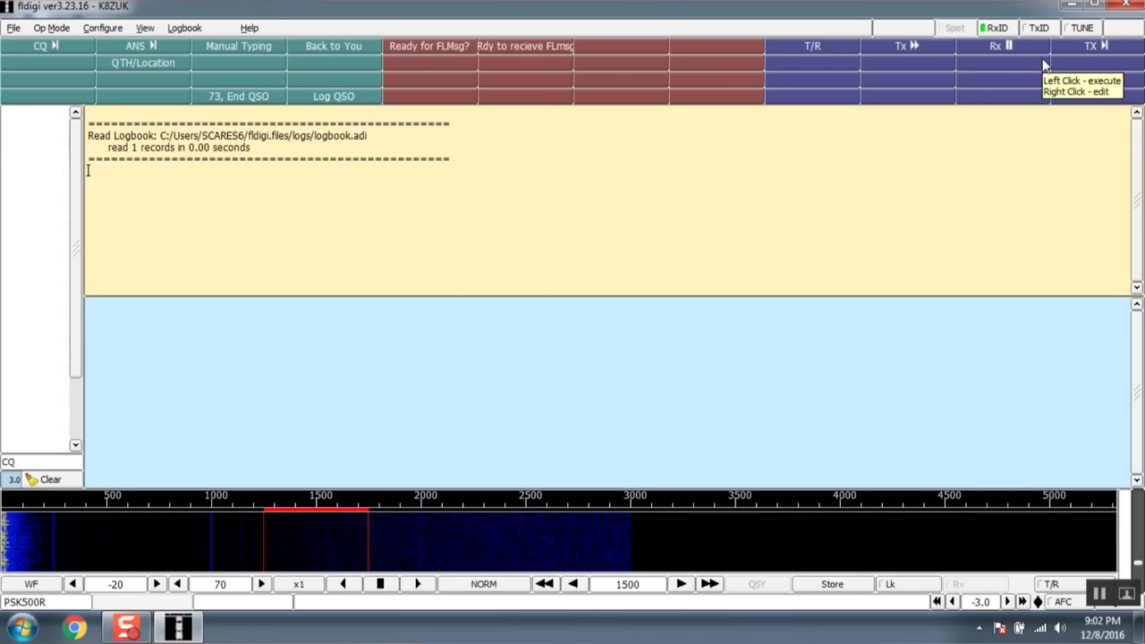
Turn TxID on and off again, and lock the transmit frequency at 1500 in between
click(1042, 32)
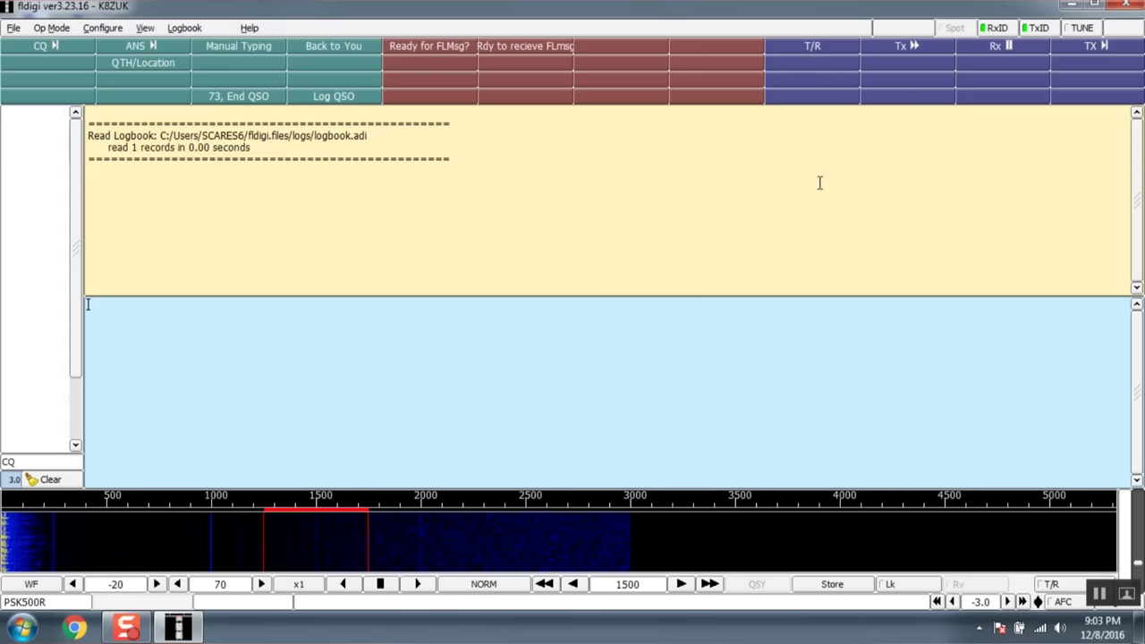
click(892, 587)
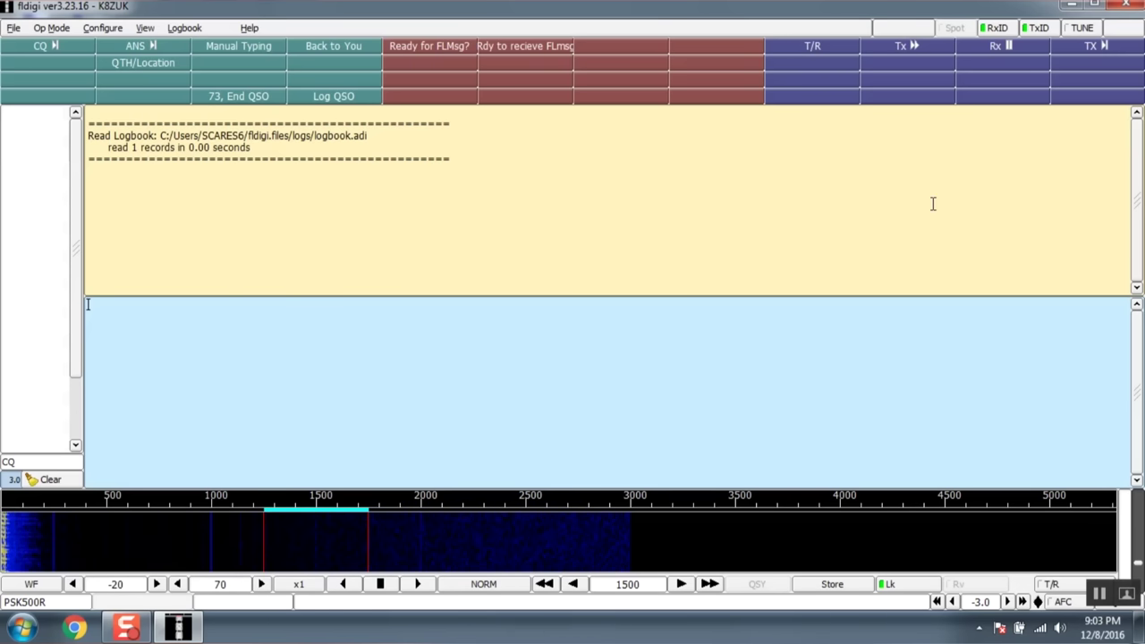
click(1037, 28)
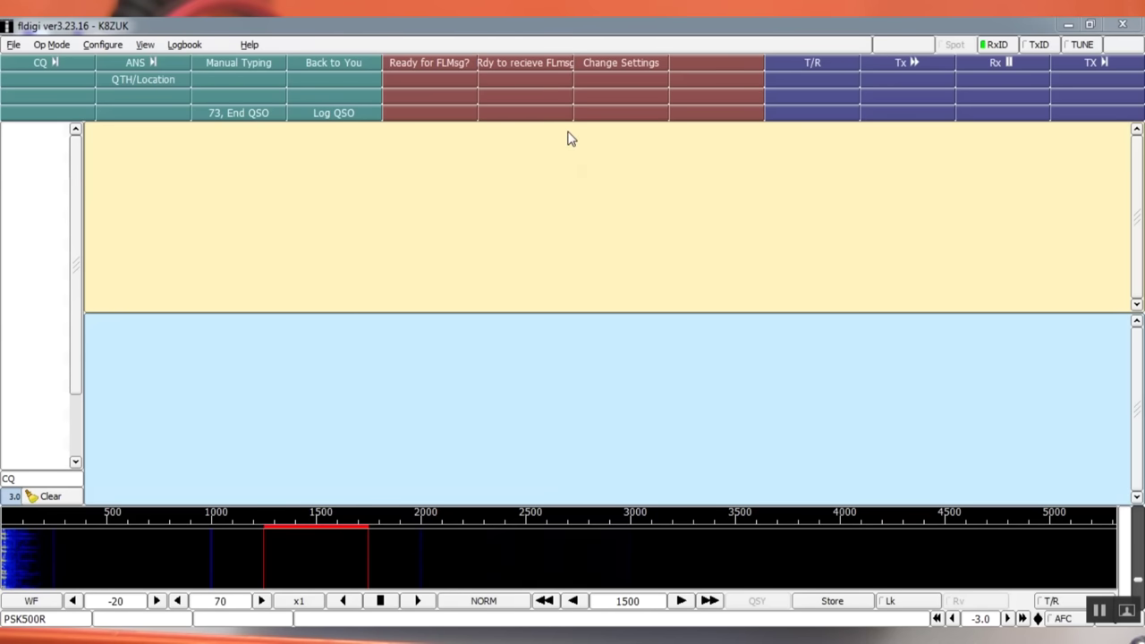
Review the Change Settings macro's text in the macro editor, and run that macro
right_click(627, 70)
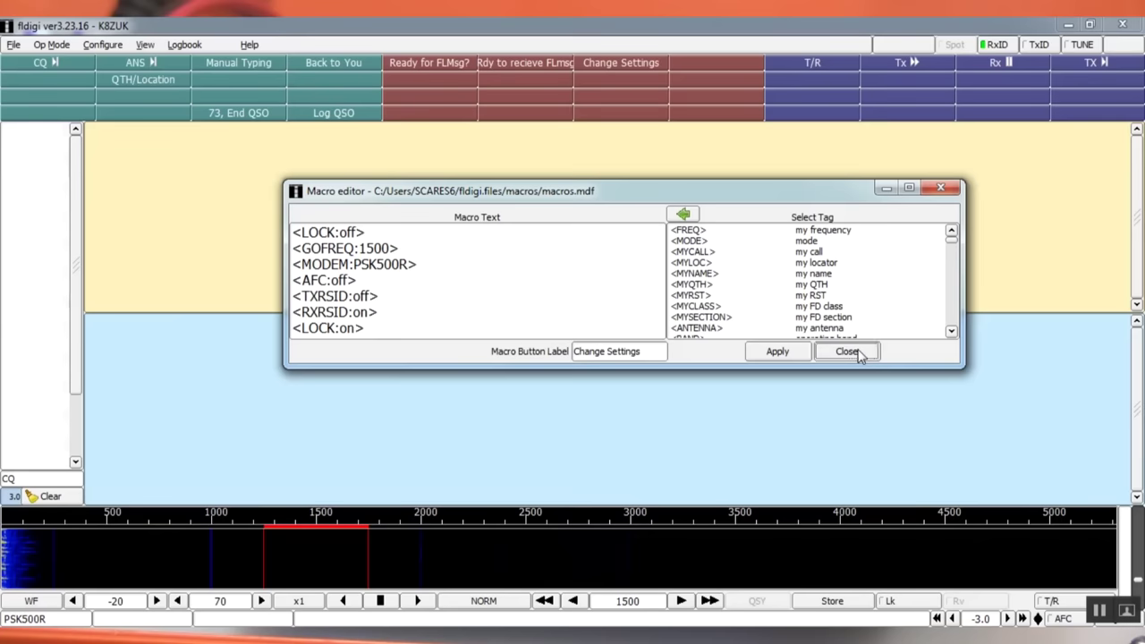
click(984, 366)
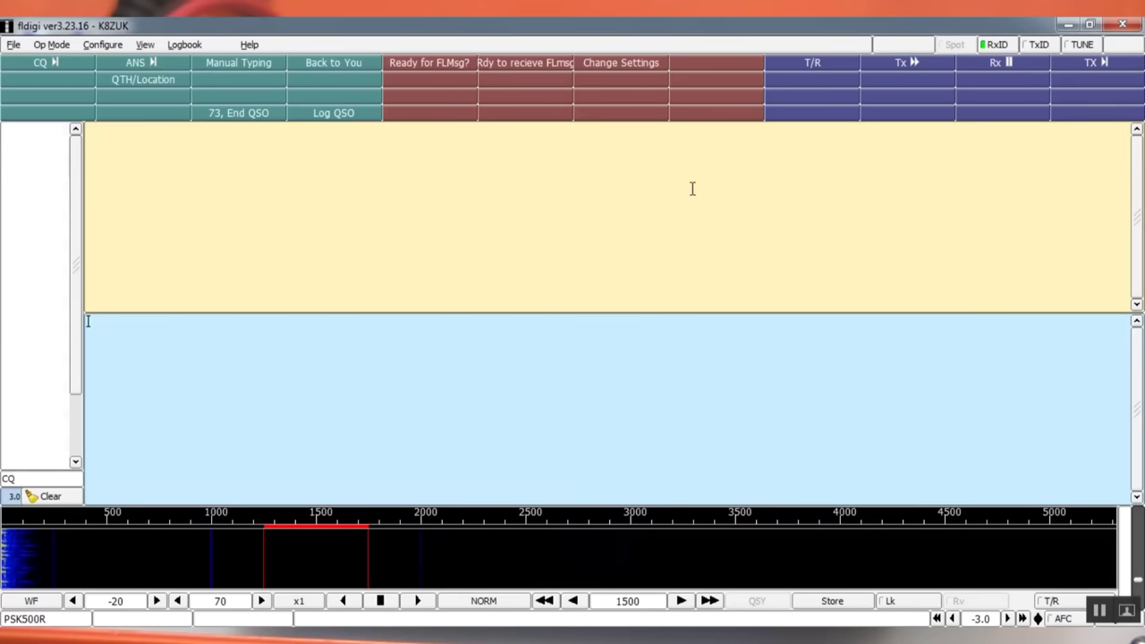
click(621, 65)
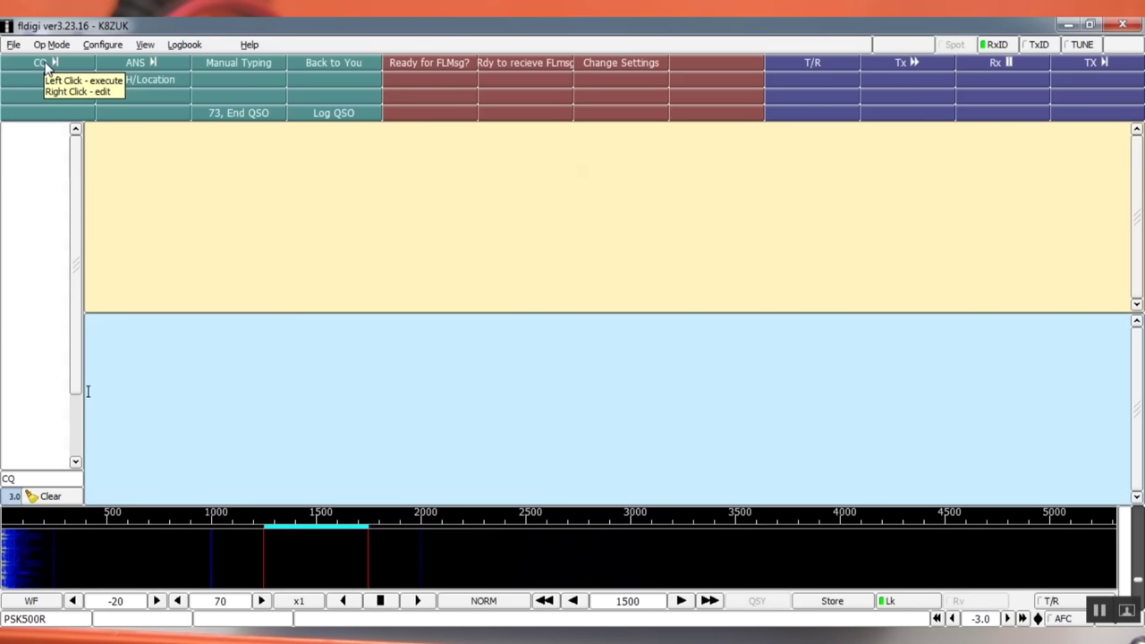
Transmit the CQ macro twice, and pick the answering station's call sign in the received text
click(45, 63)
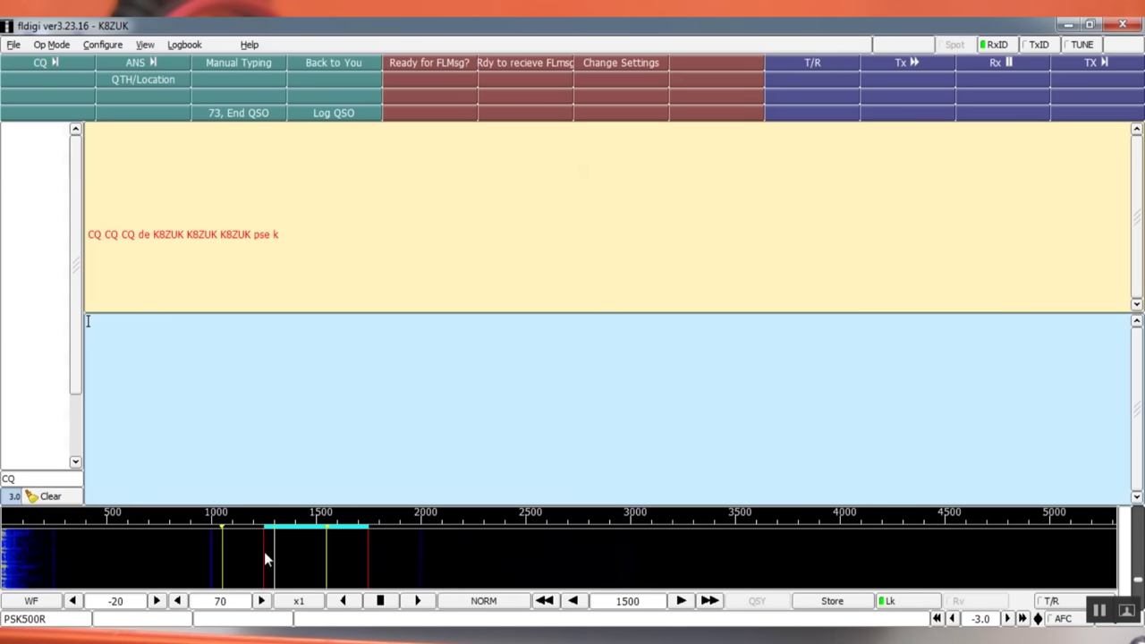
click(40, 65)
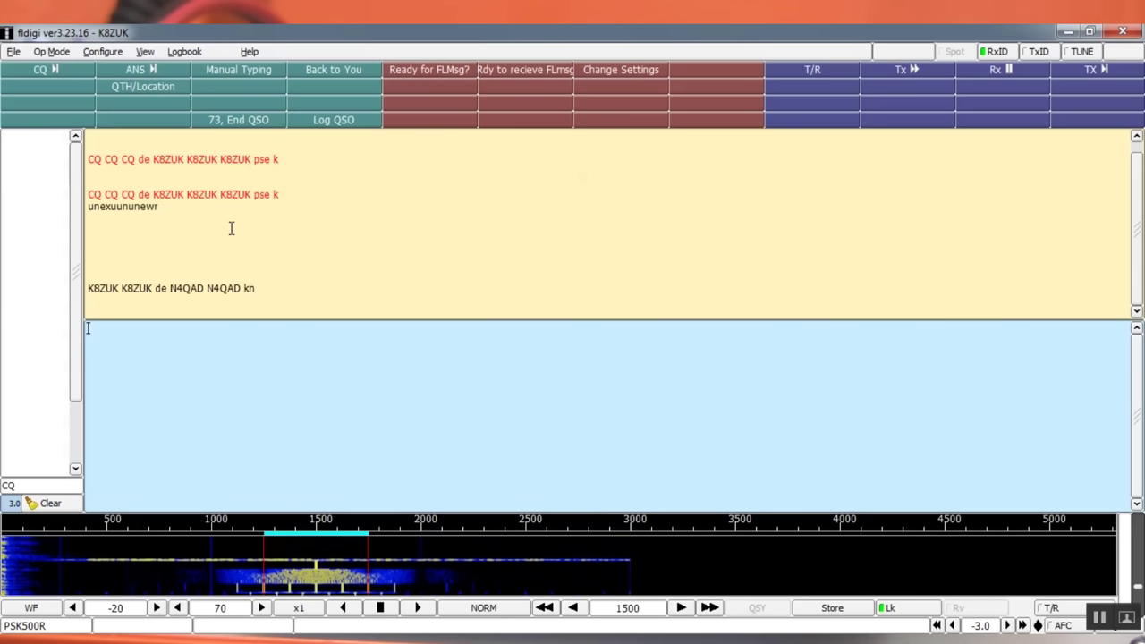
click(186, 288)
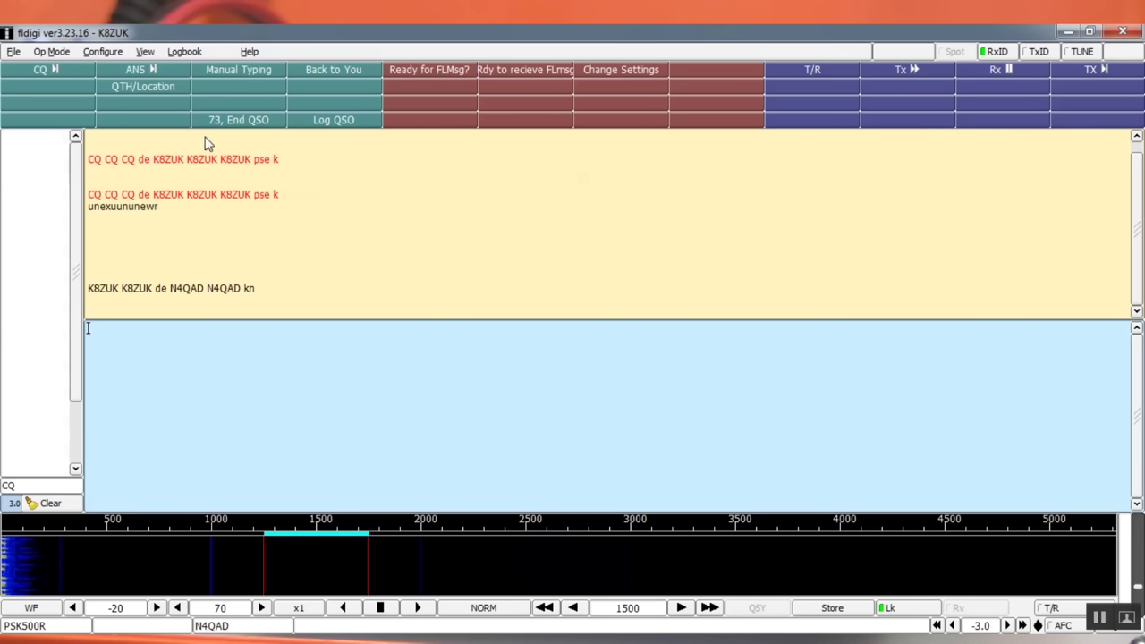
Examine the ANS macro's text and tags in the macro editor, leaving the macro unedited
right_click(132, 69)
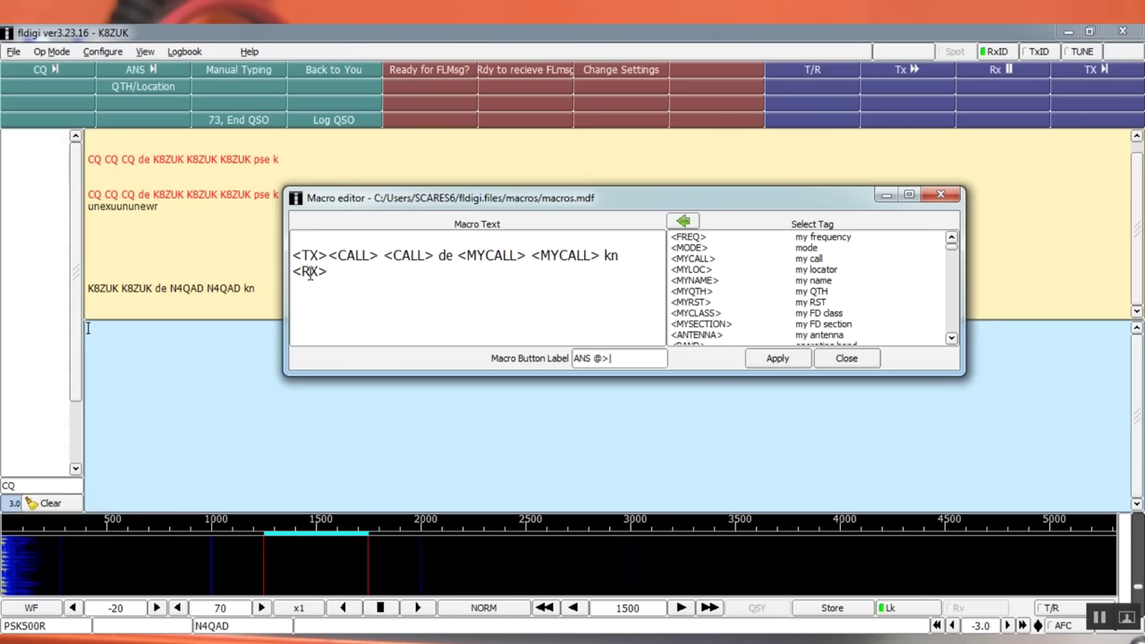
click(847, 359)
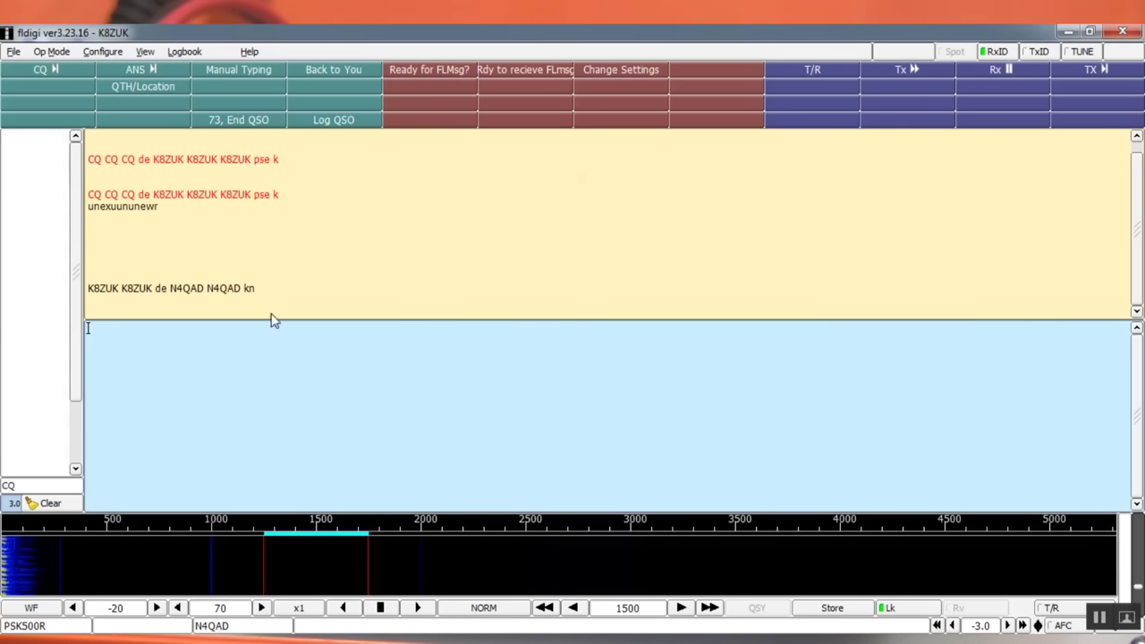
Start transmitting and send a greeting that gives the operator's first name, followed by "How are you this evening. We had snow."
click(912, 72)
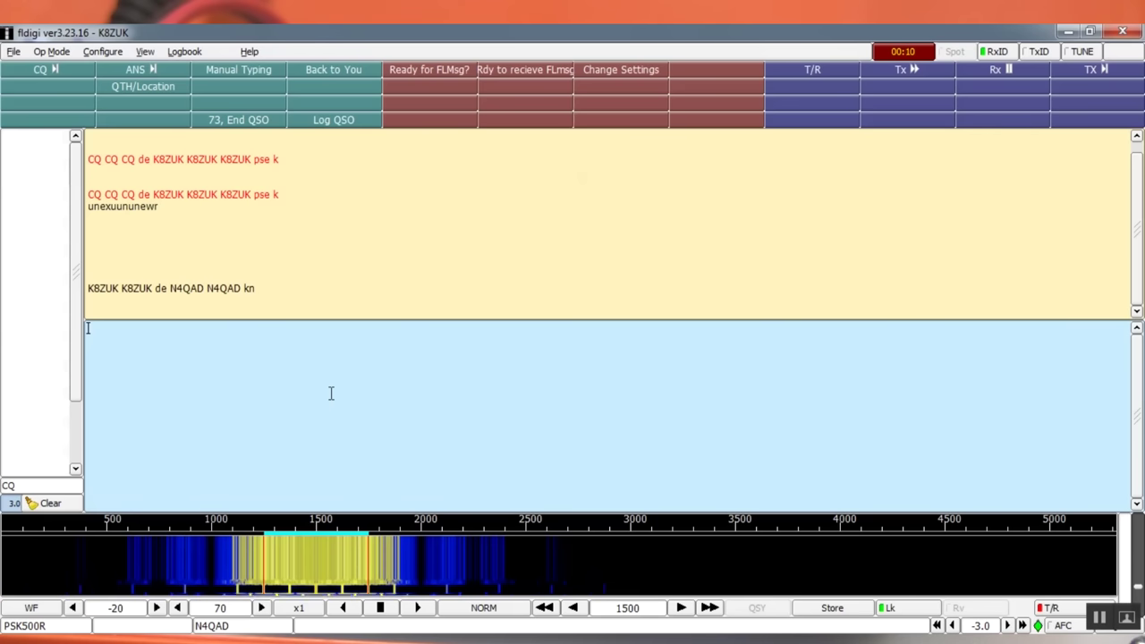
text(Hello, )
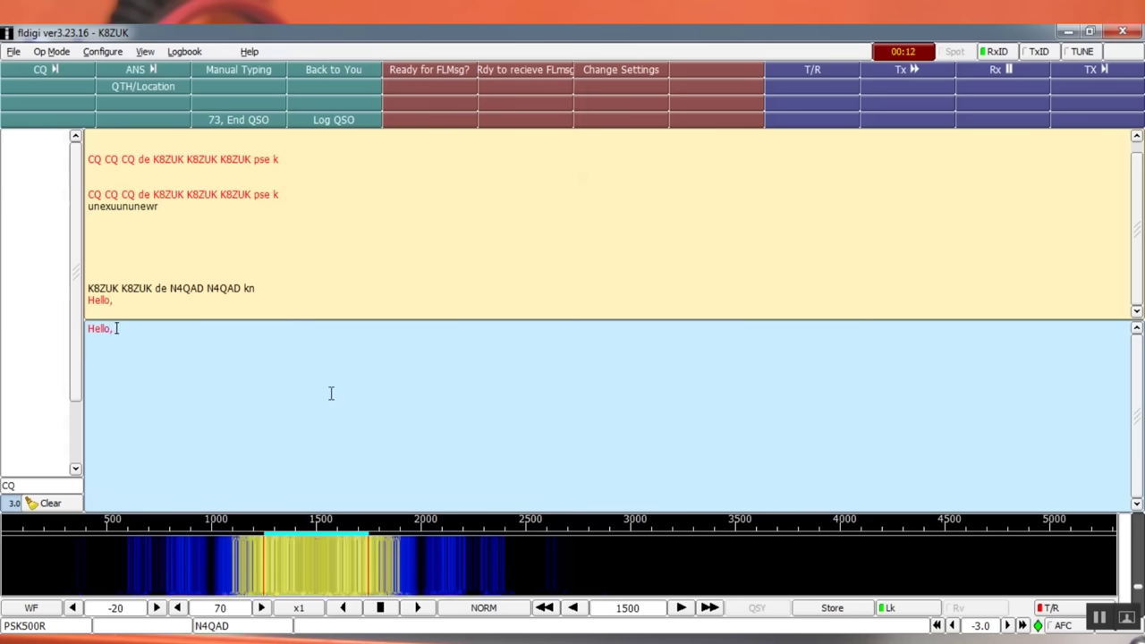
text(my na)
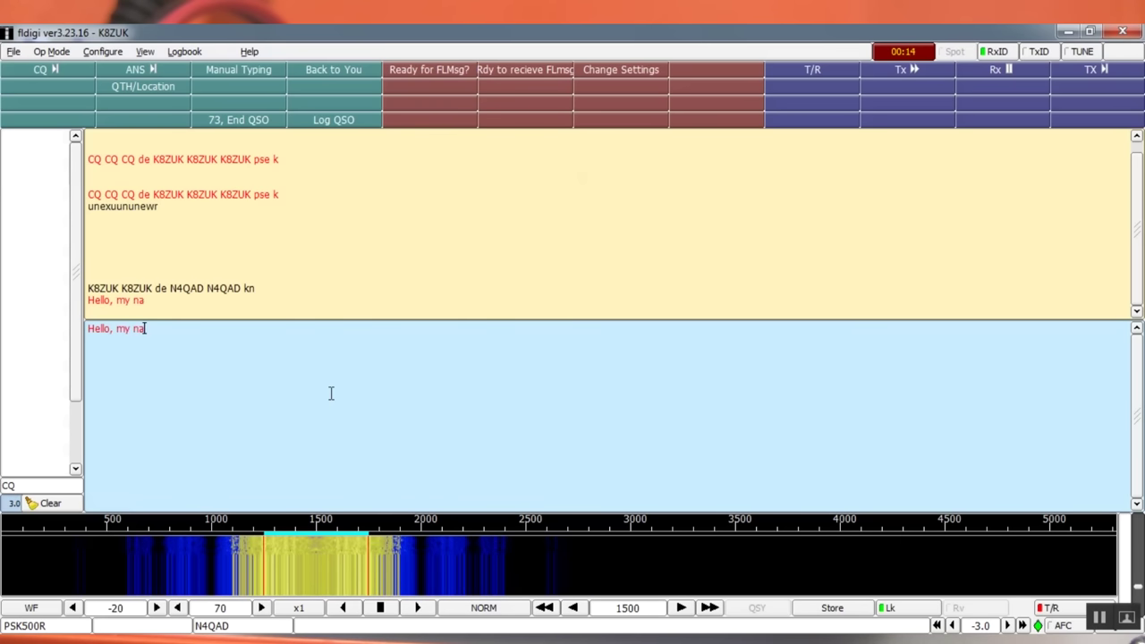
text(me is Nick)
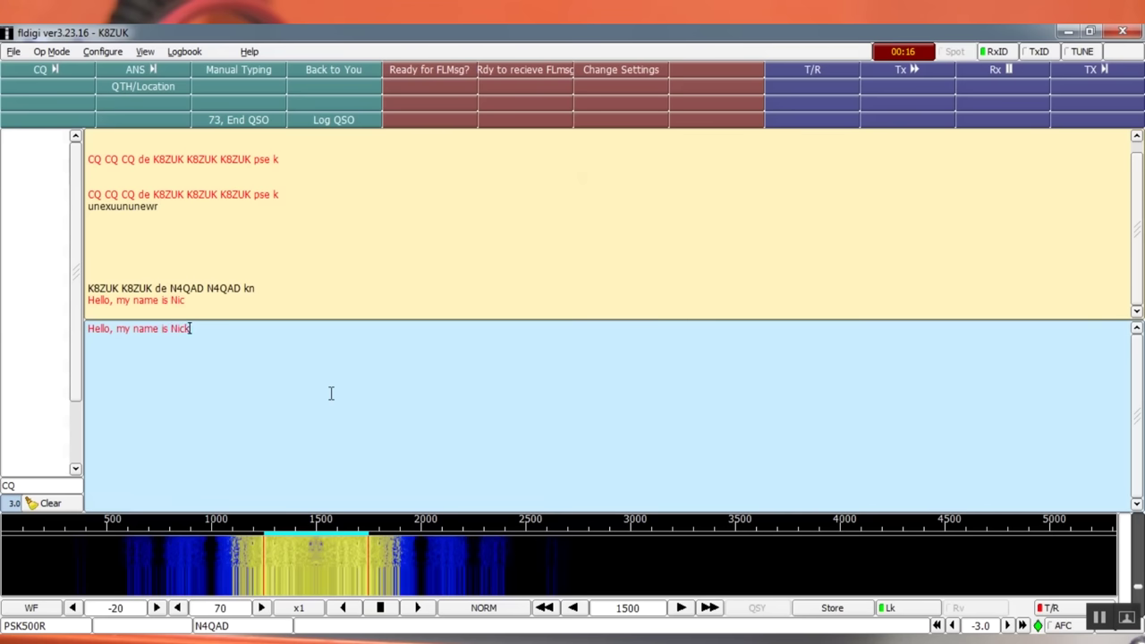
text(.  How are you this evening.  We had snow.)
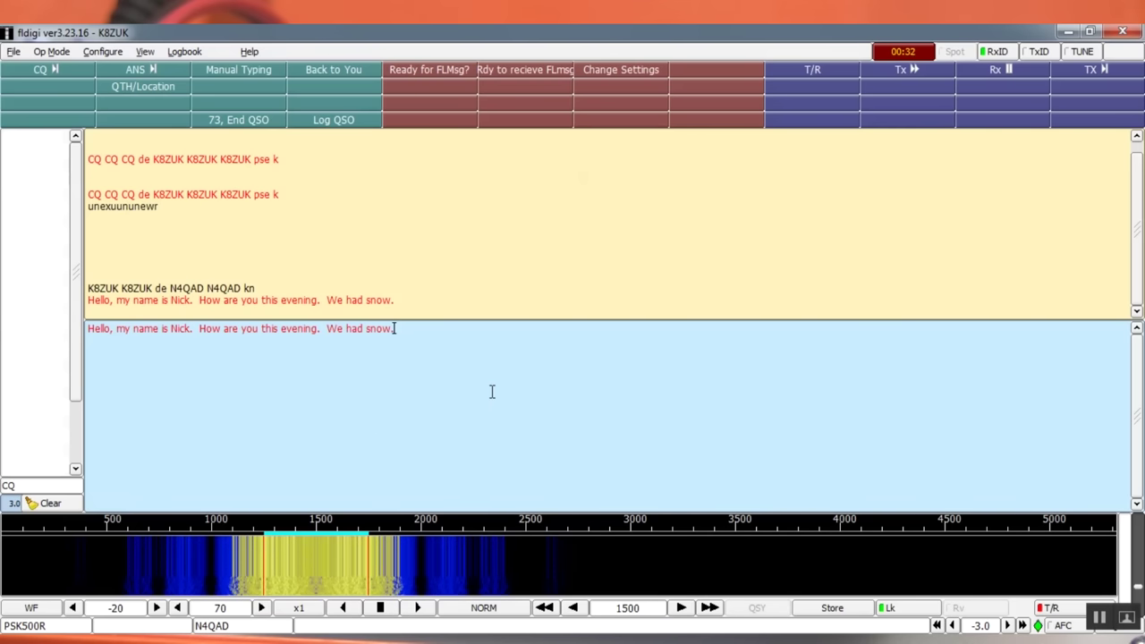
Delete the message's last word while transmitting and enter it with a deliberate misspelling, "snaow"
key(BackSpace)
key(BackSpace)
key(BackSpace)
key(BackSpace)
key(BackSpace)
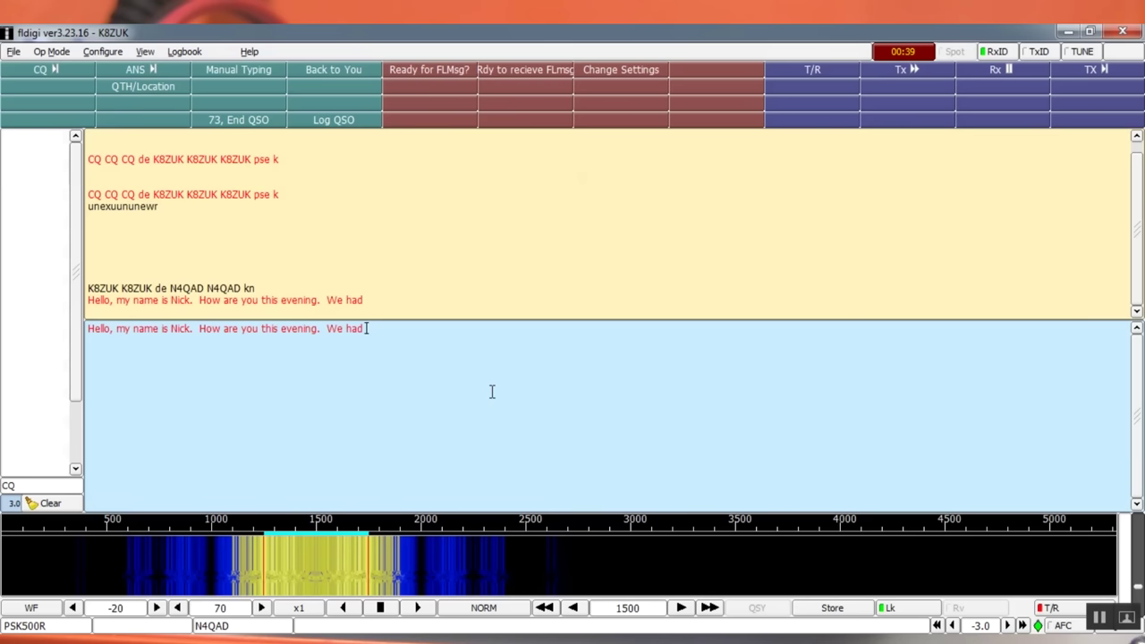
text(sn)
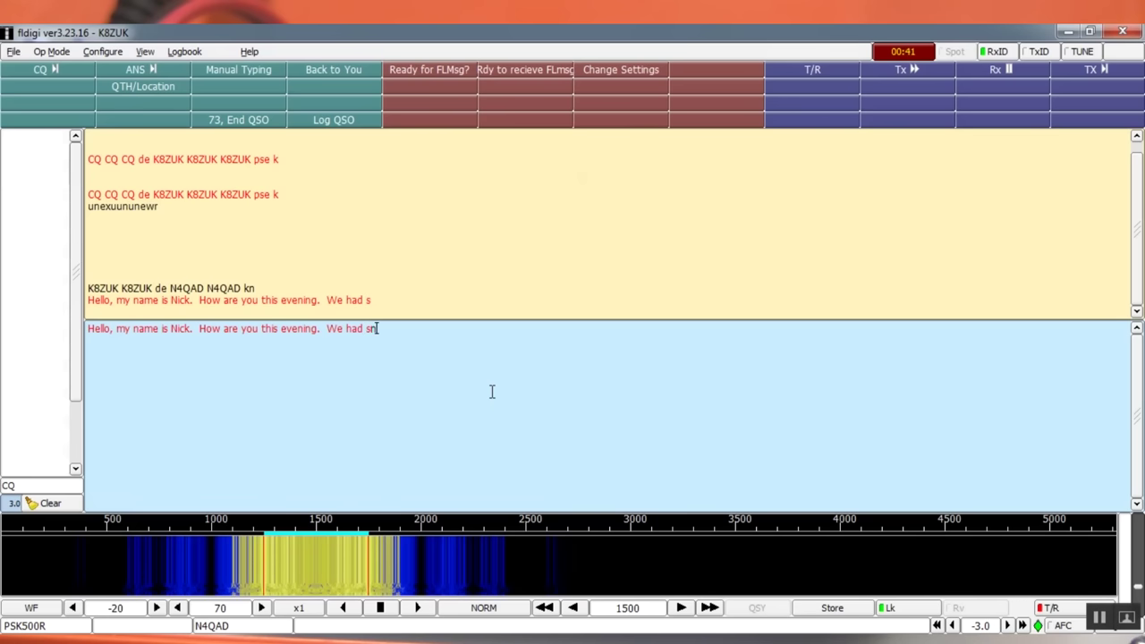
text(aow)
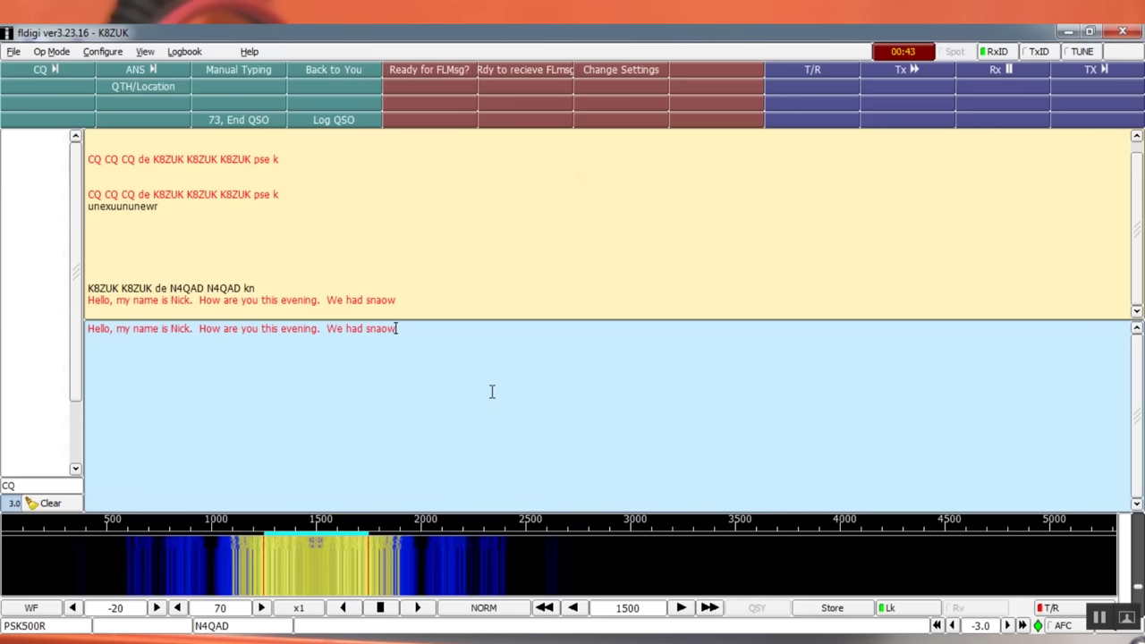
Correct the misspelled last word to "snow." and switch from transmitting back to receiving
key(BackSpace)
key(BackSpace)
key(BackSpace)
text(ow.)
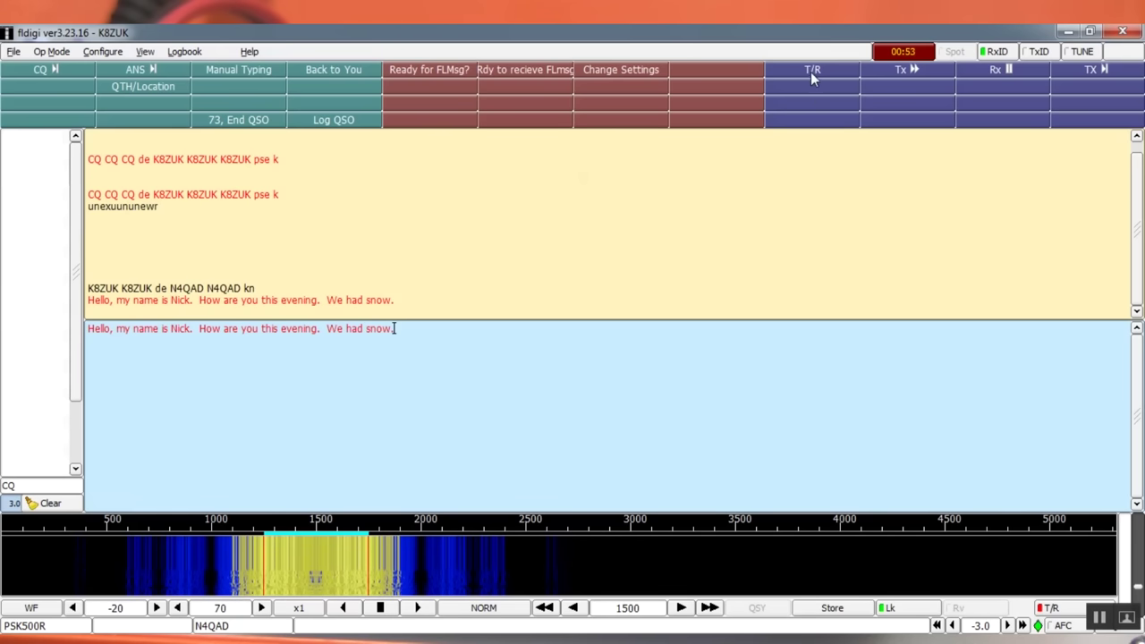
click(1055, 609)
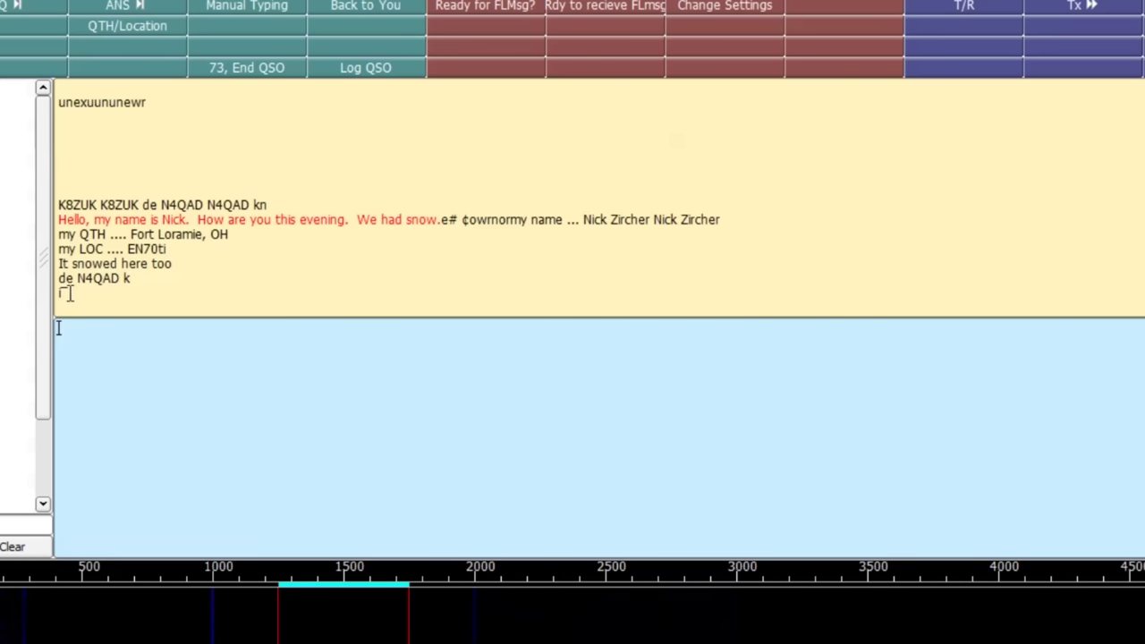
click(183, 275)
click(179, 356)
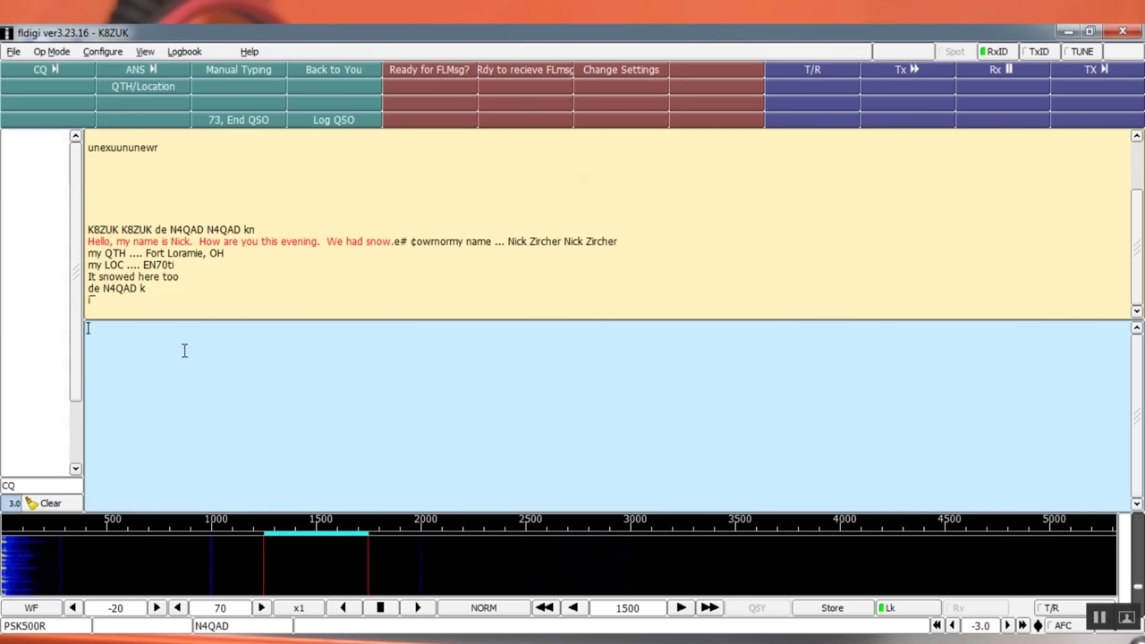